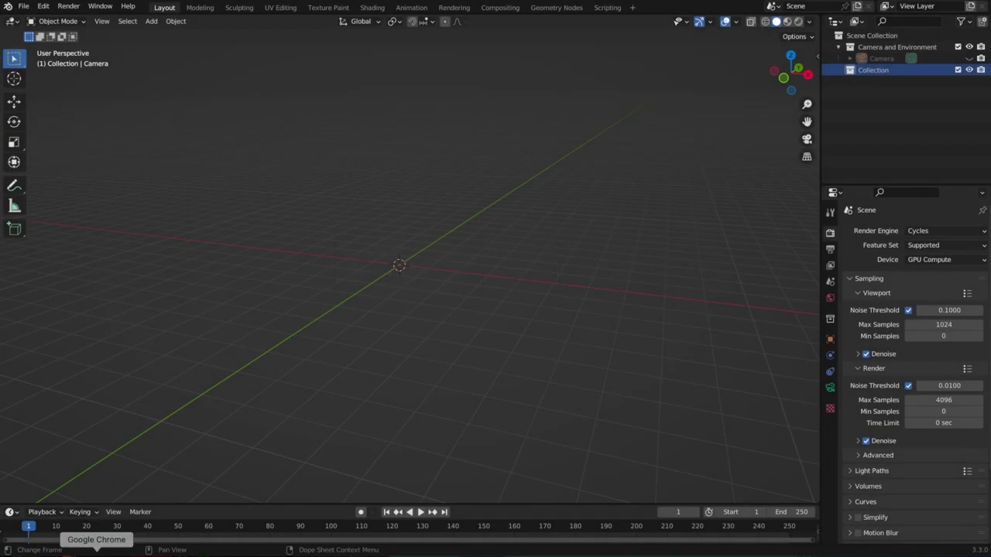
# Step: Scroll to the README's Installation section and download the AI-Render v0.2.3 release zip
pyautogui.click(96, 552)
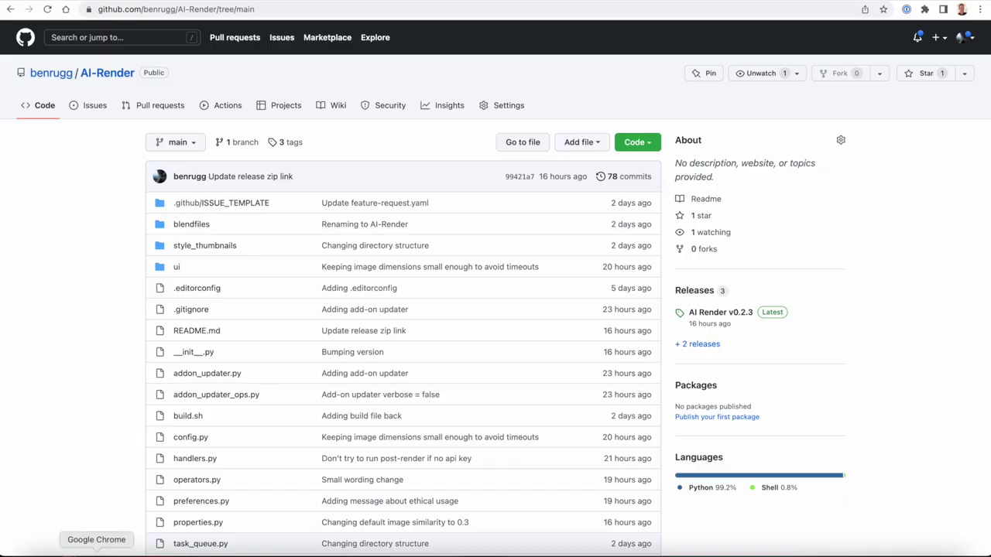
pyautogui.scroll(-2, 129, 412)
pyautogui.scroll(-10, 129, 411)
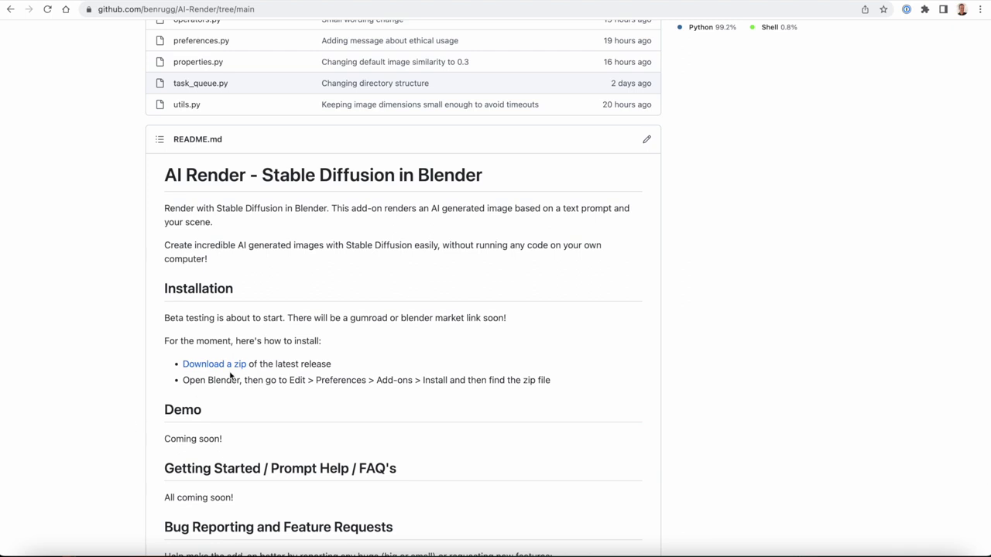
pyautogui.click(234, 368)
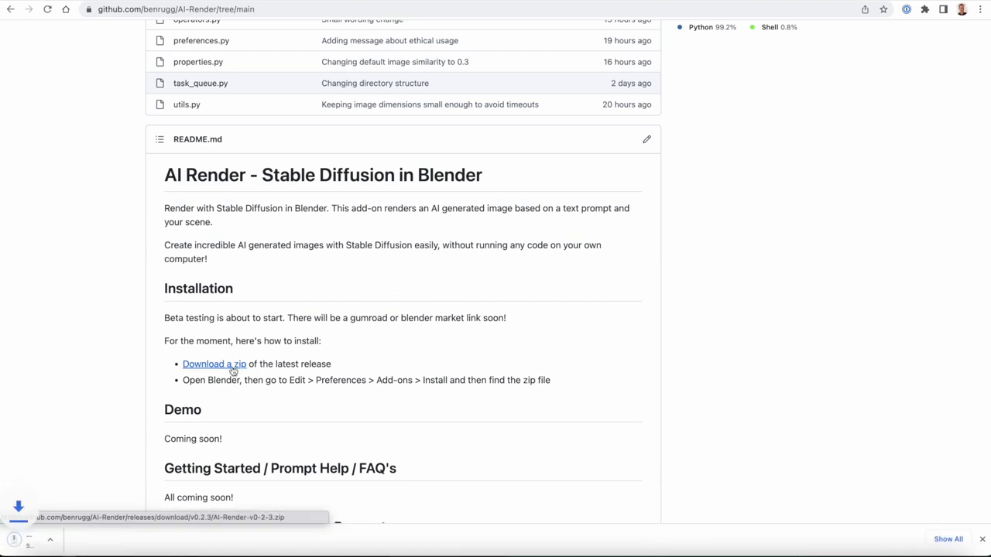
# Step: Install AI-Render-v0-2-3.zip from Preferences > Add-ons, enable AI Render and expand its details
pyautogui.click(241, 551)
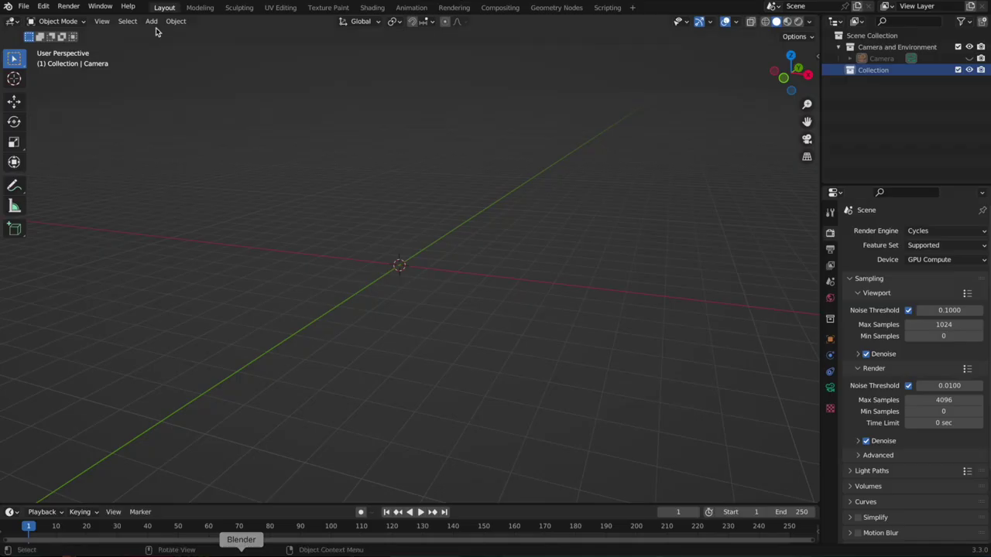
pyautogui.click(43, 7)
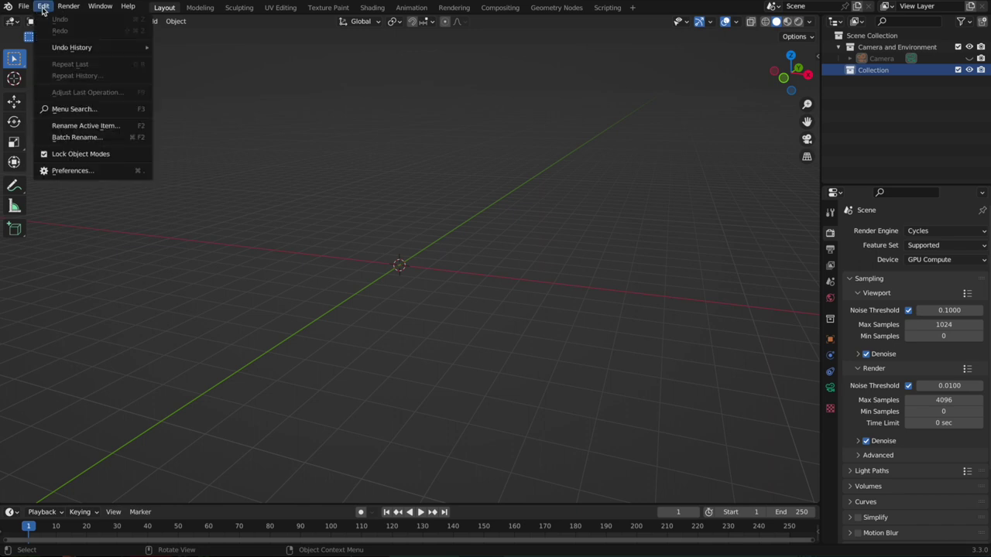
pyautogui.click(99, 172)
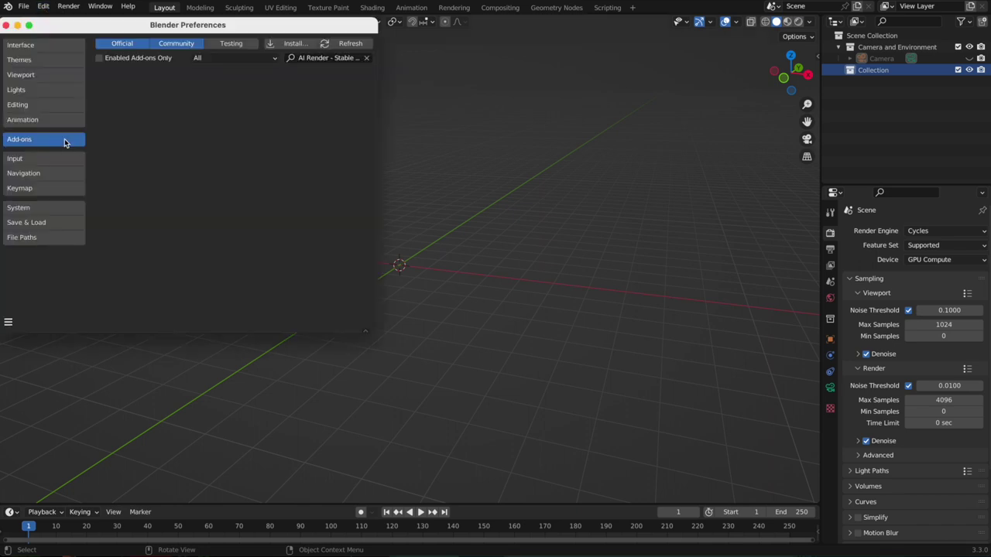
pyautogui.click(302, 44)
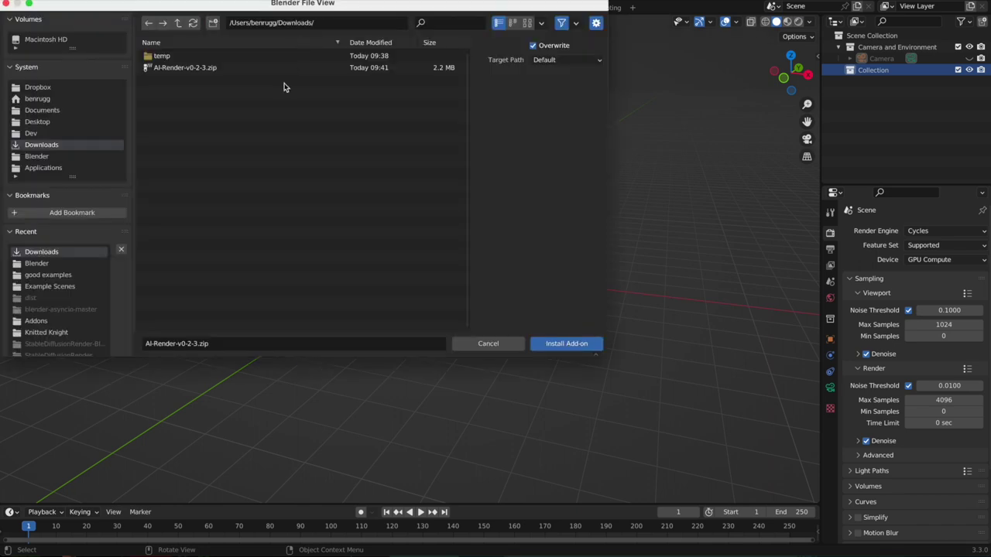
pyautogui.doubleClick(213, 68)
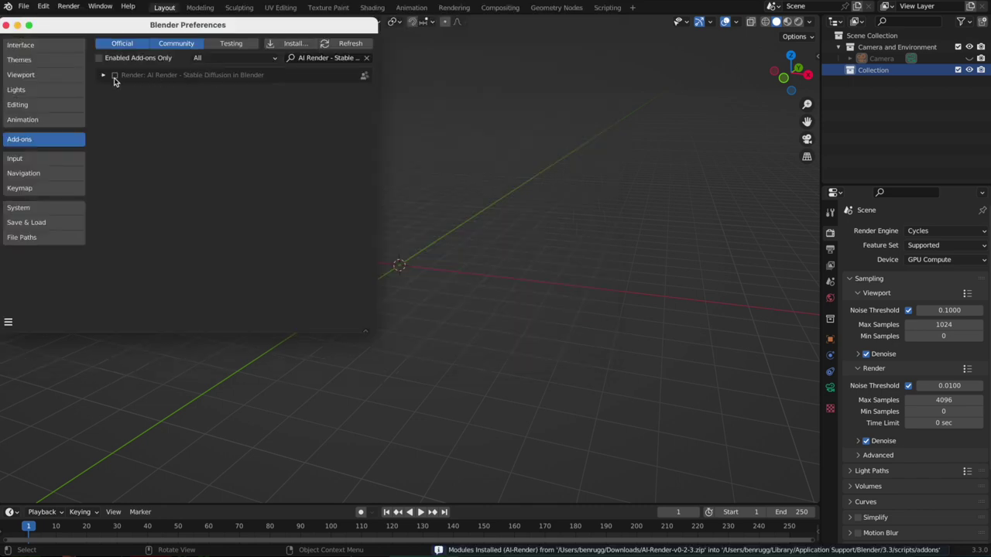
pyautogui.click(115, 76)
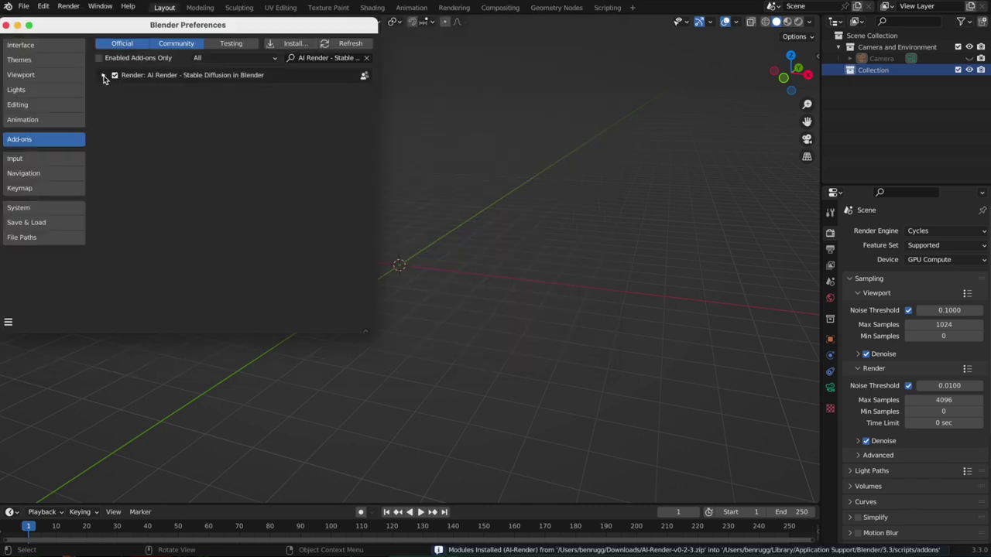
pyautogui.click(103, 76)
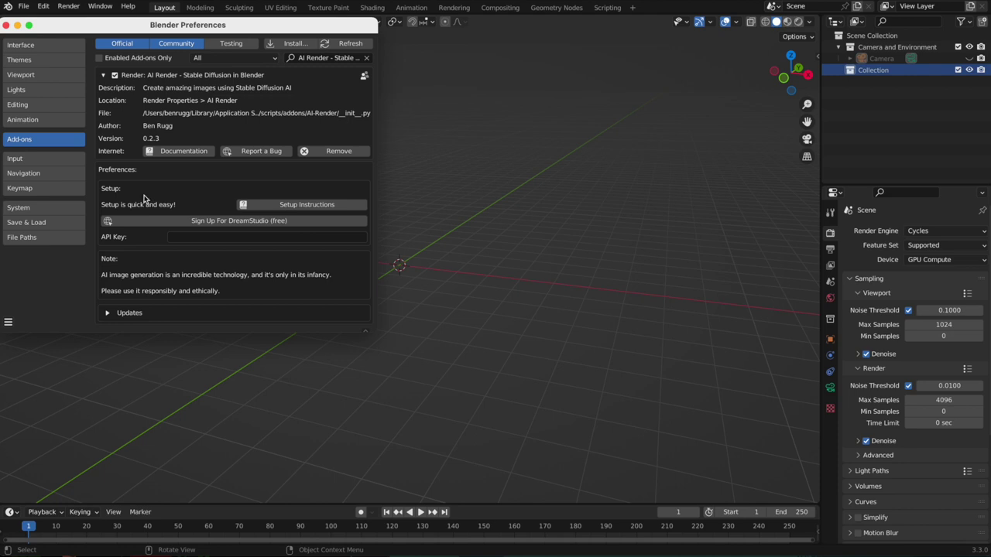
# Step: Sign in to DreamStudio and copy the account's API key from the API Key tab
pyautogui.click(196, 222)
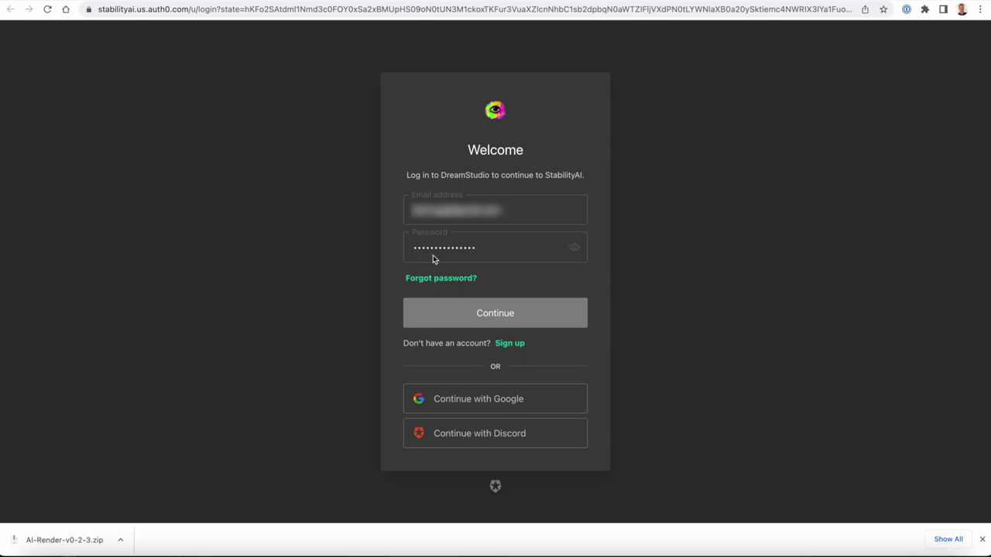
pyautogui.click(501, 313)
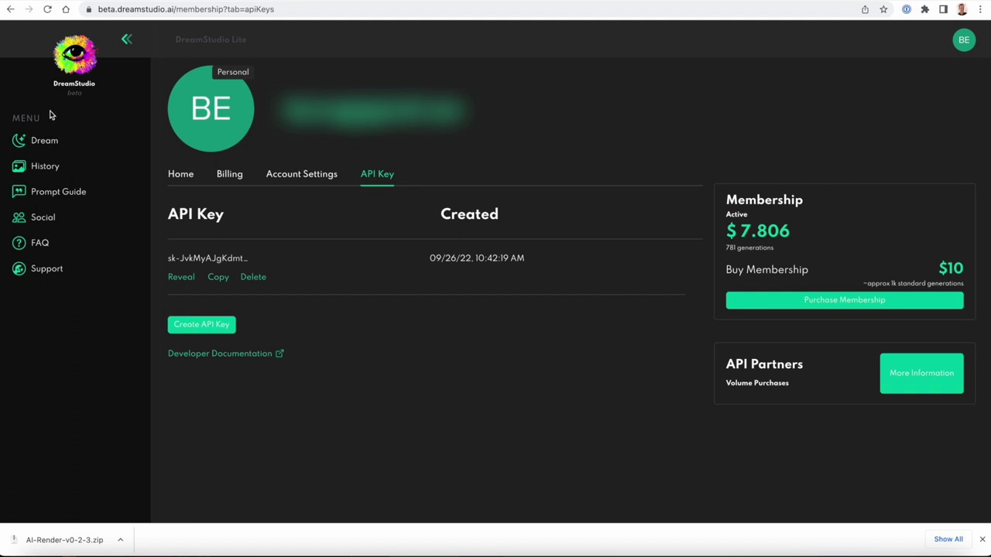
pyautogui.click(974, 45)
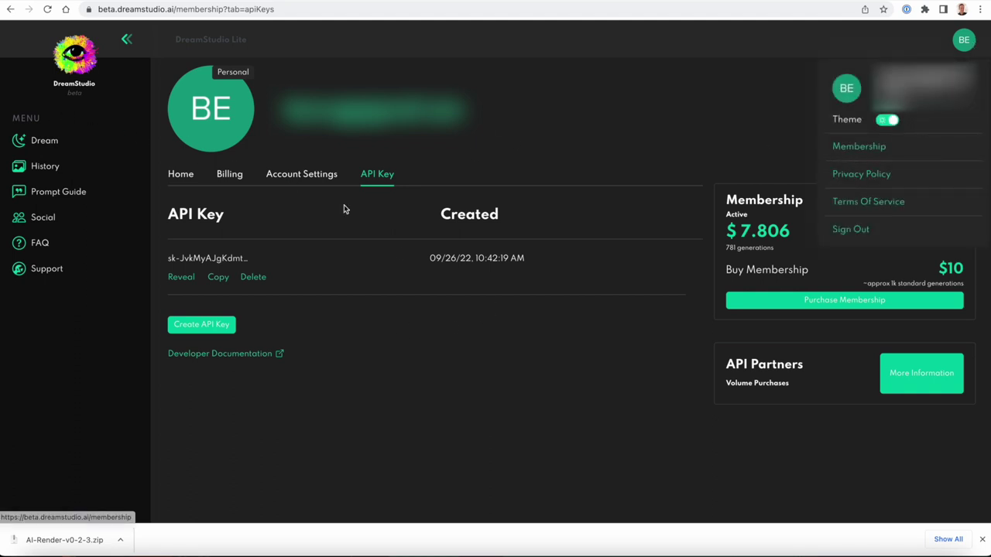
pyautogui.click(251, 306)
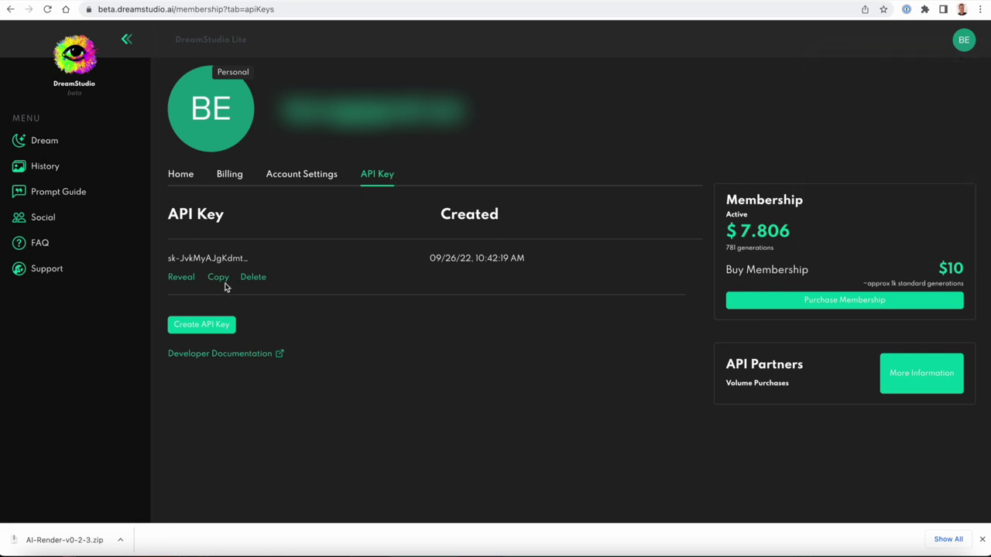
pyautogui.click(224, 282)
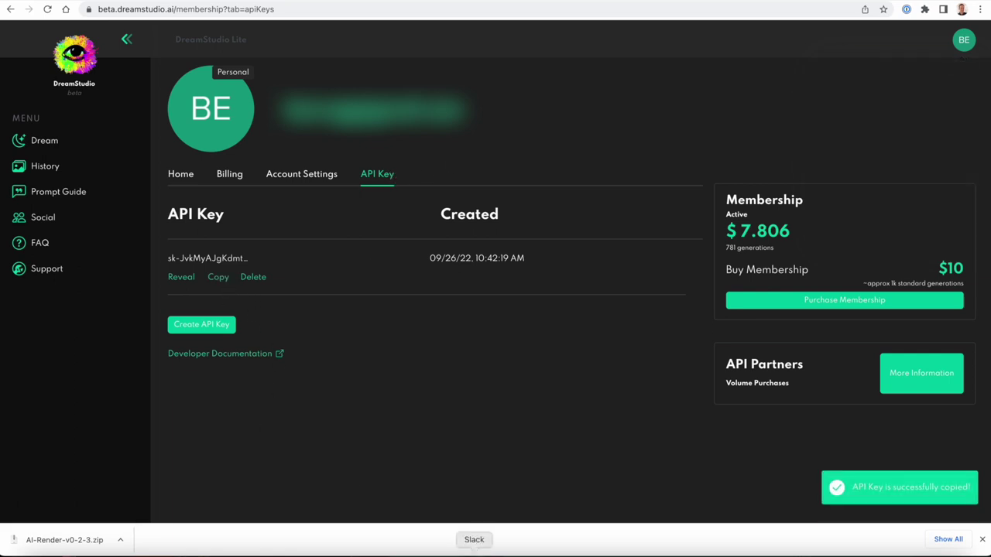
# Step: Paste the DreamStudio API key into AI Render's API Key field and close Preferences
pyautogui.click(241, 551)
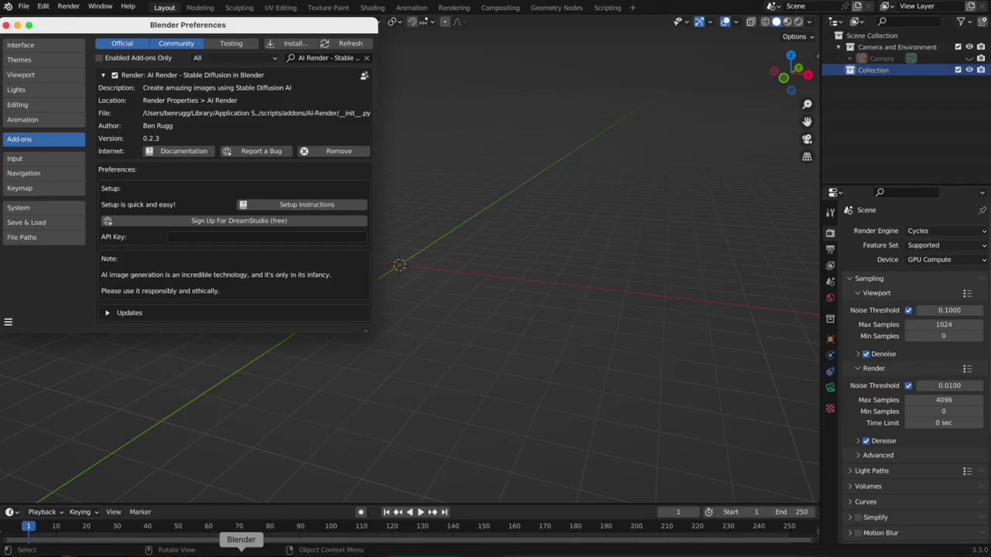
pyautogui.click(245, 236)
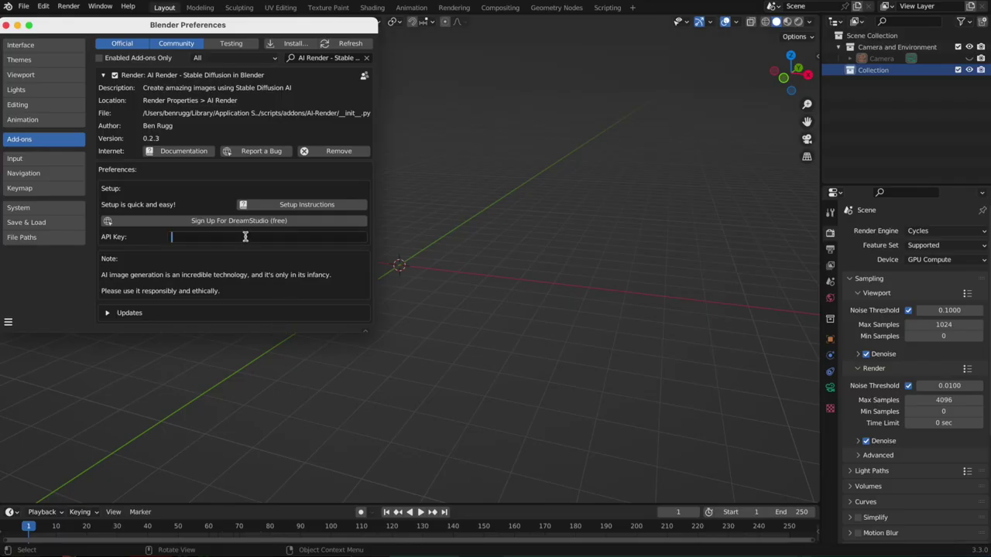
pyautogui.press('super+v')
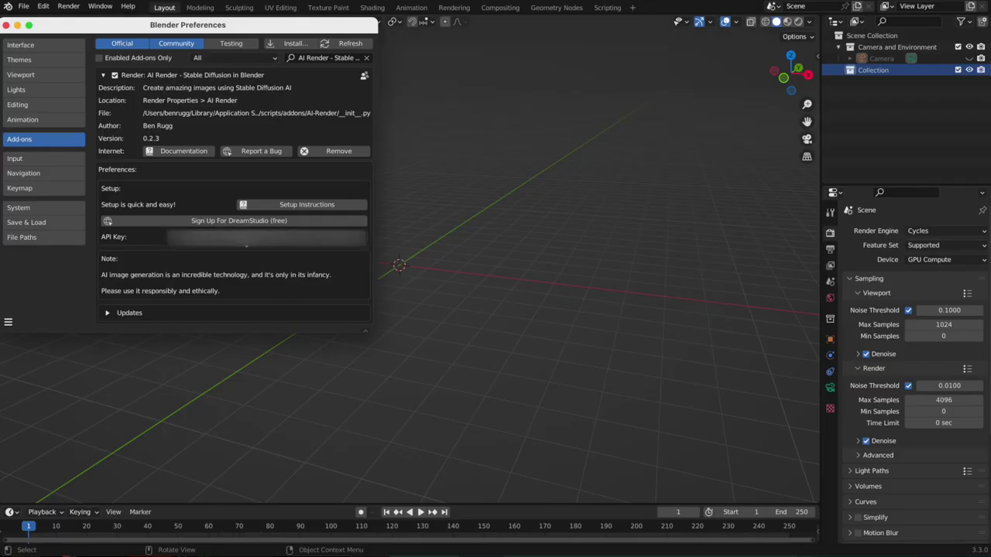
pyautogui.click(6, 24)
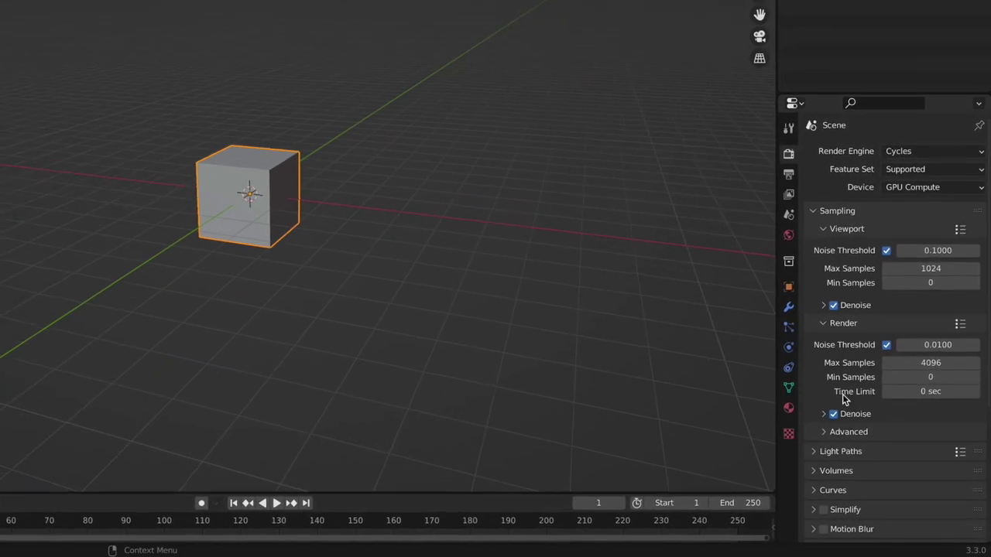
# Step: Enable AI Render in Render Properties and set the image size to 512×512 px
pyautogui.scroll(-6, 842, 403)
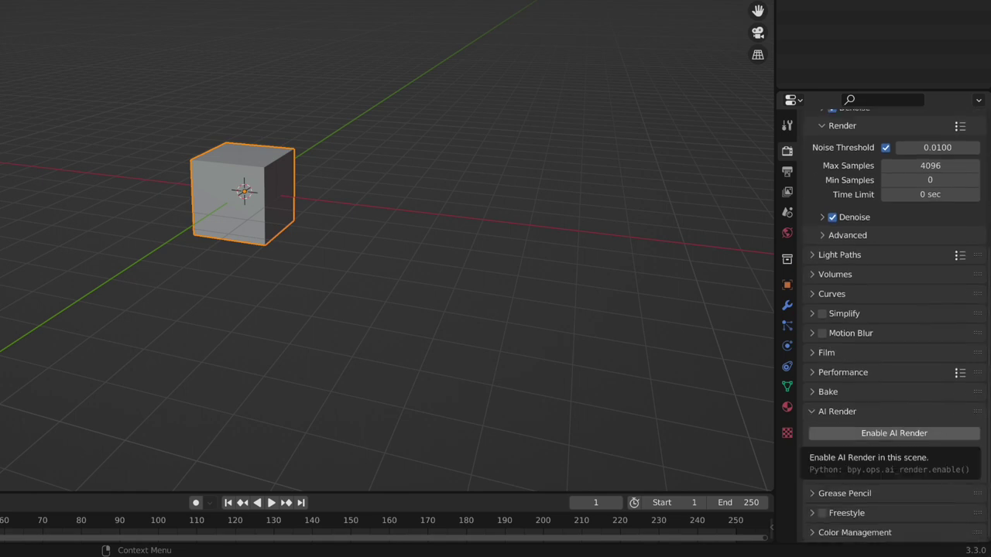
pyautogui.click(944, 433)
pyautogui.scroll(-8, 935, 449)
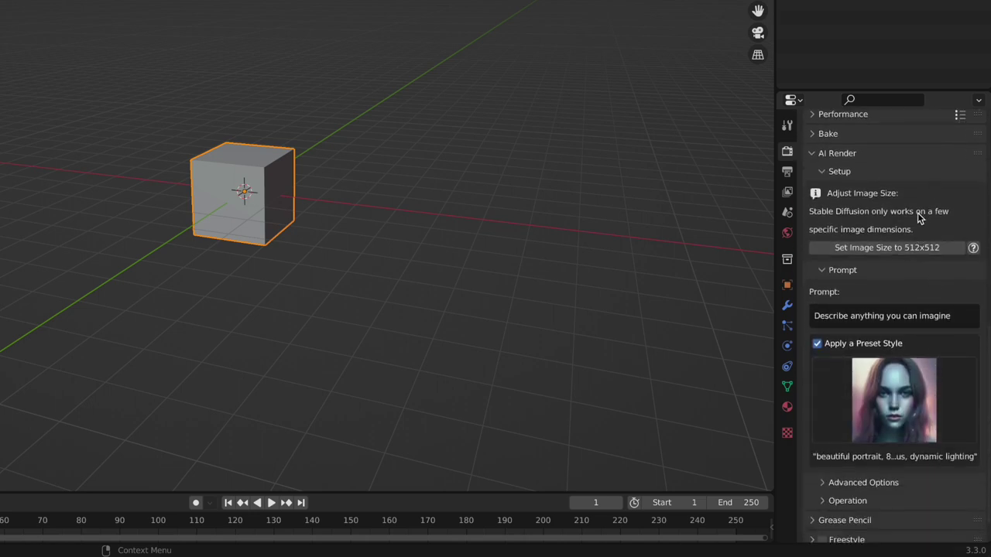
pyautogui.click(974, 248)
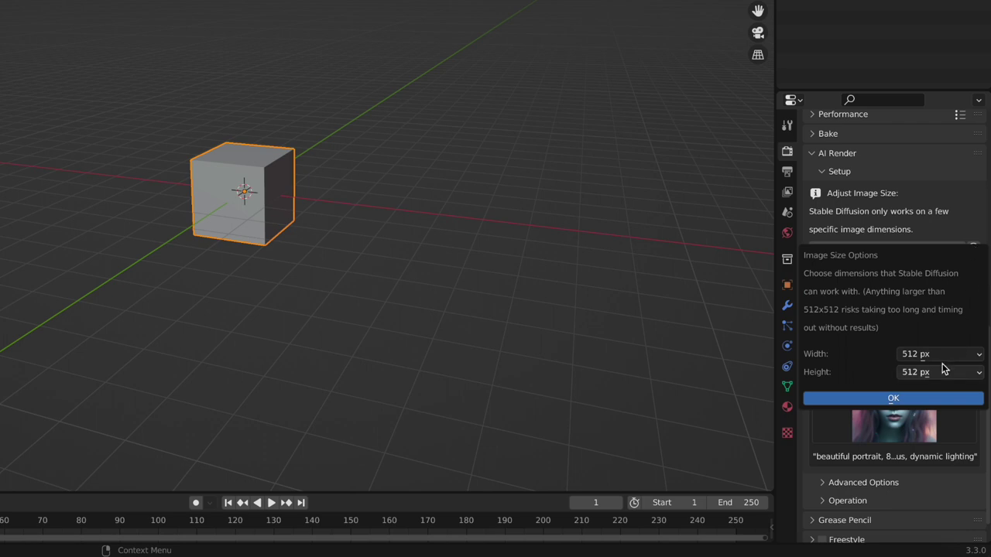
pyautogui.click(944, 354)
pyautogui.click(895, 400)
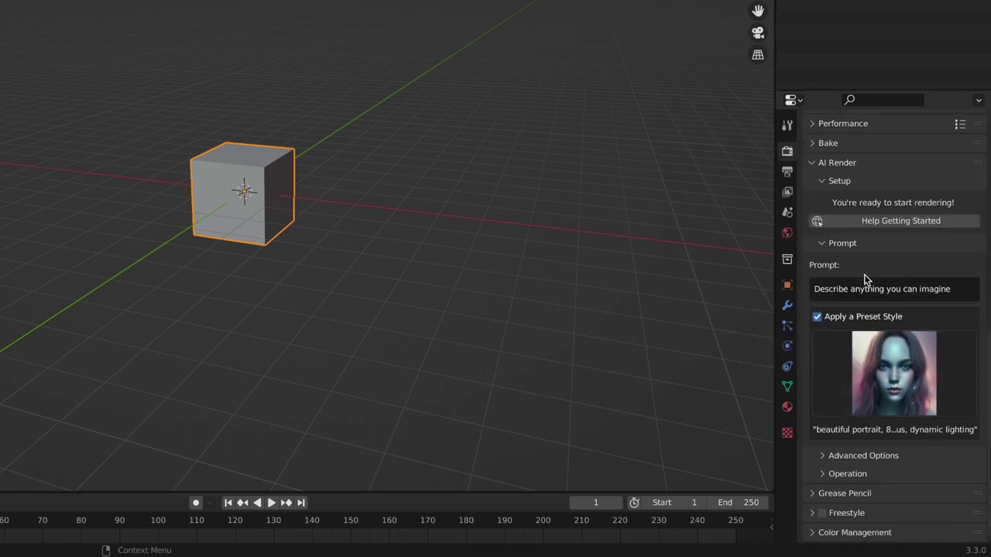
# Step: Replace the placeholder prompt with 'Flowers on a table, oil painting'
pyautogui.click(960, 296)
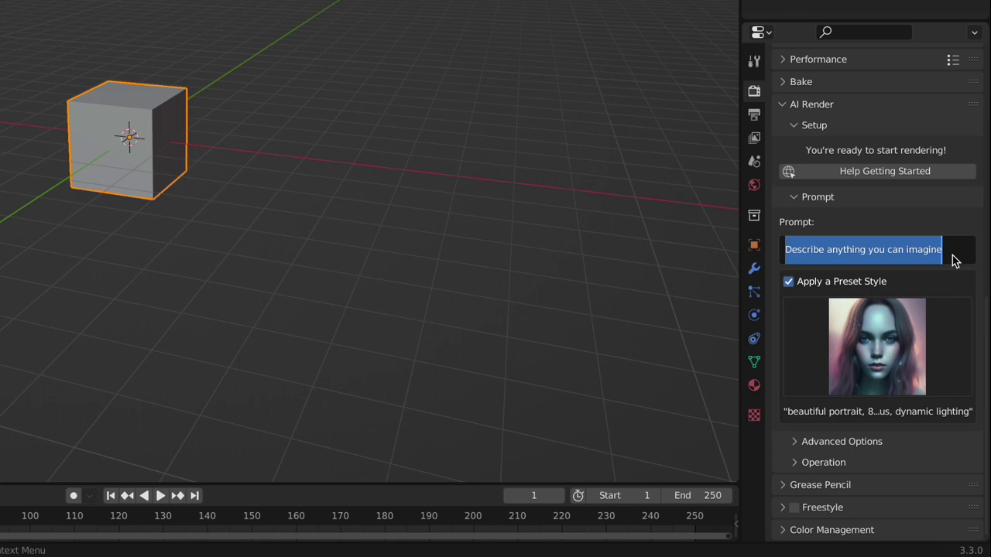
pyautogui.press('BackSpace')
pyautogui.write('Flower')
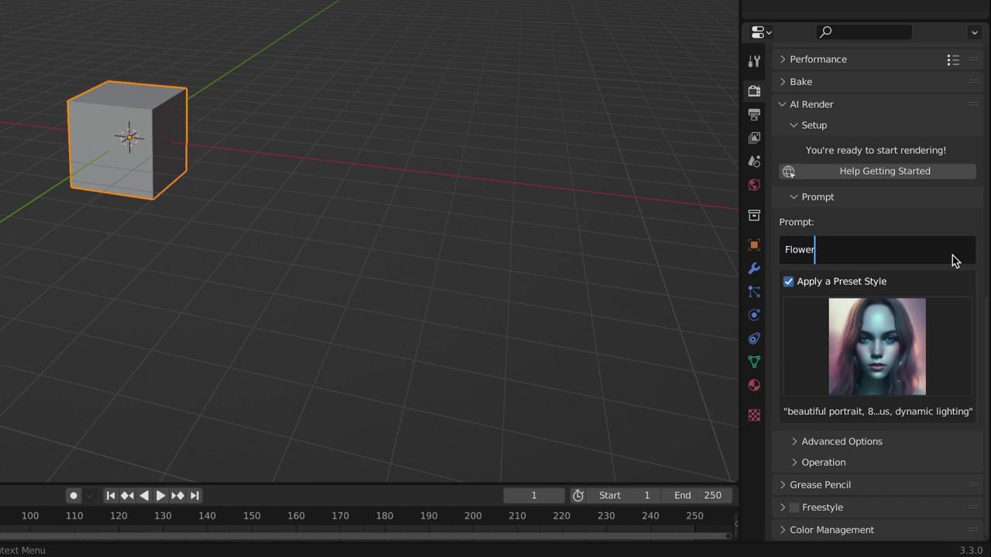
pyautogui.write('s on a talble, oil painting')
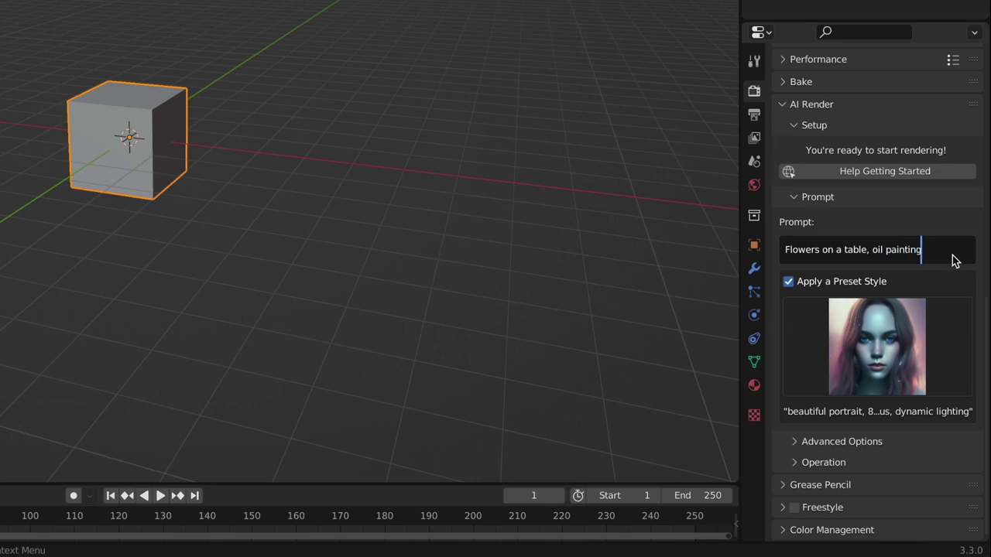
pyautogui.press('Return')
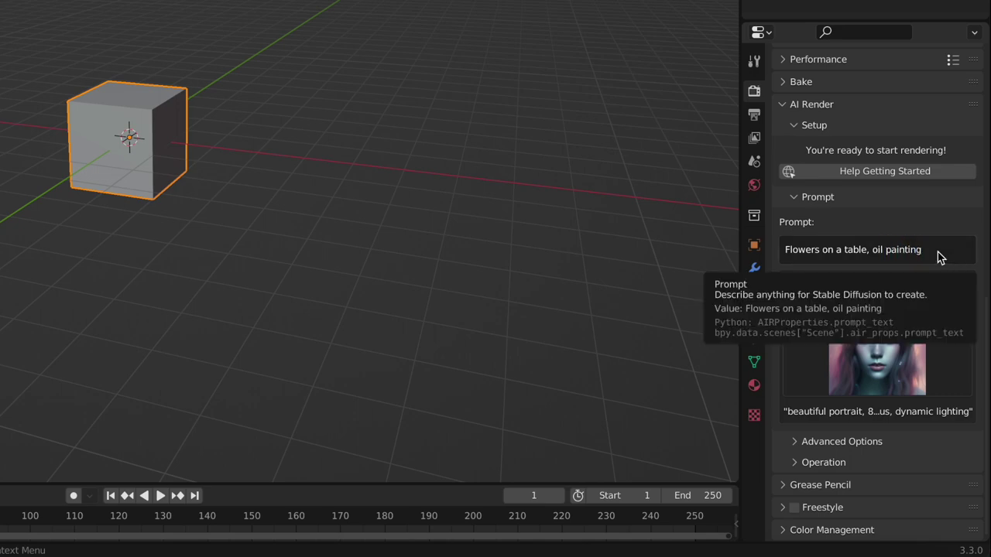
# Step: Browse the preset style gallery and apply the steampunk style to the cube scene
pyautogui.click(906, 352)
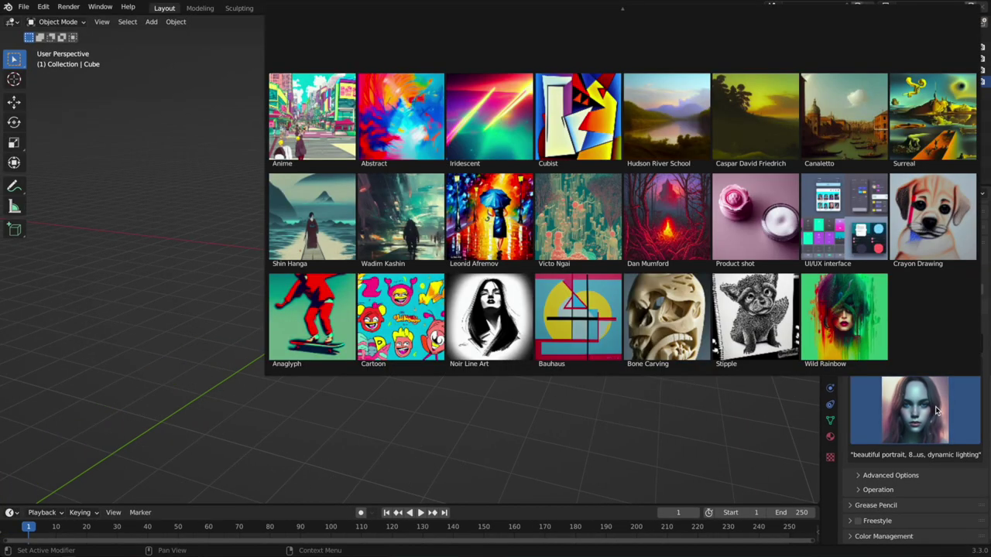
pyautogui.click(936, 410)
pyautogui.scroll(3, 939, 408)
pyautogui.click(933, 490)
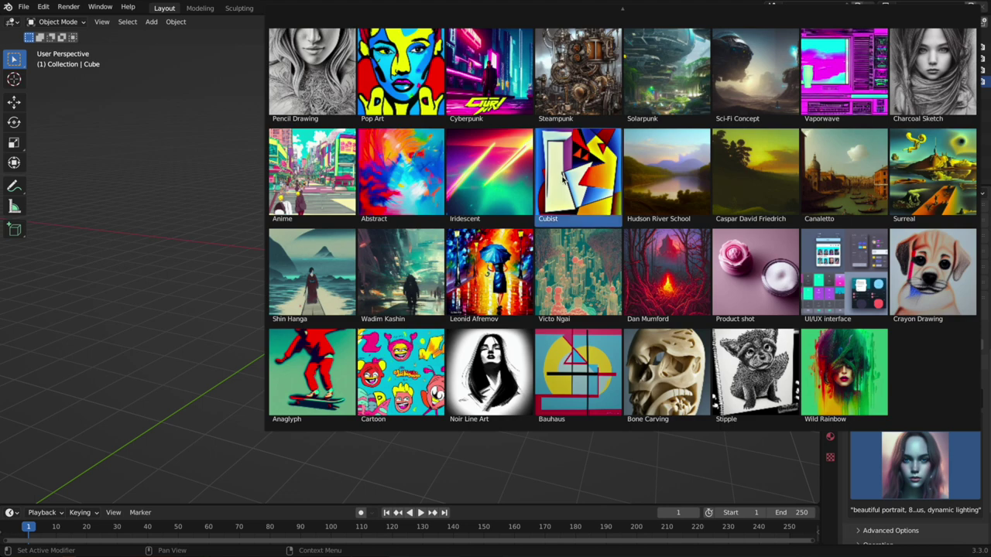
pyautogui.click(570, 90)
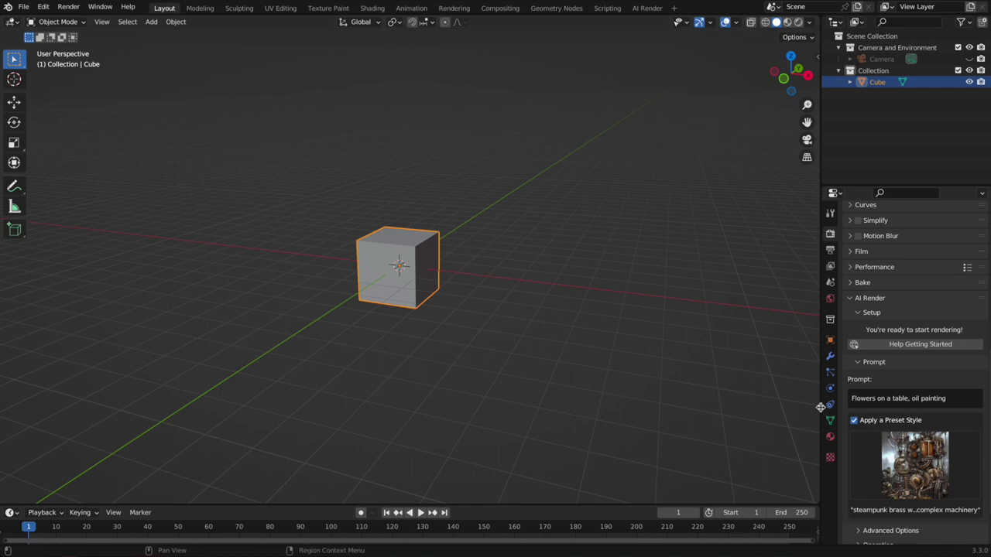
pyautogui.moveTo(823, 410); pyautogui.dragTo(681, 388)
pyautogui.scroll(-3, 888, 480)
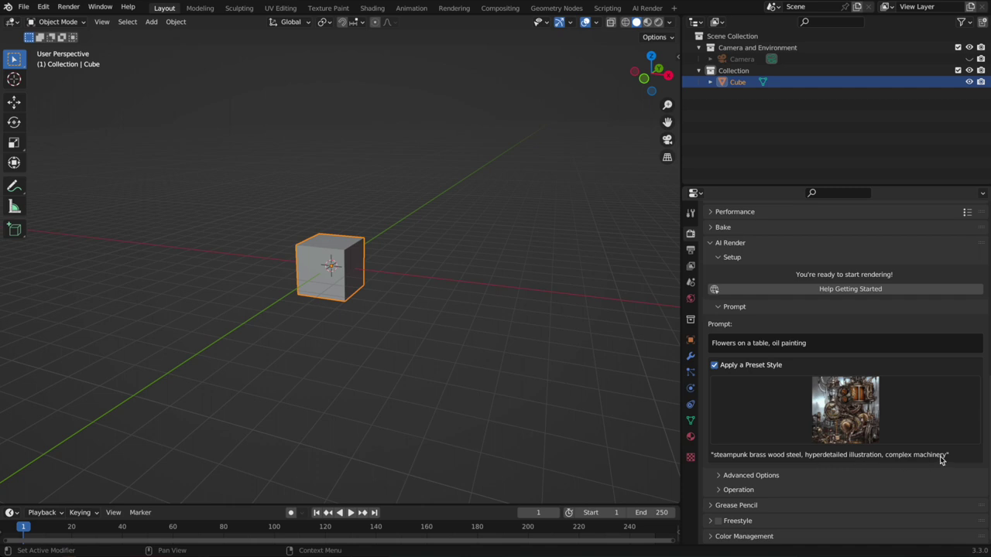
# Step: Switch the preset style to Victo Ngai and widen the 3D viewport again
pyautogui.click(859, 430)
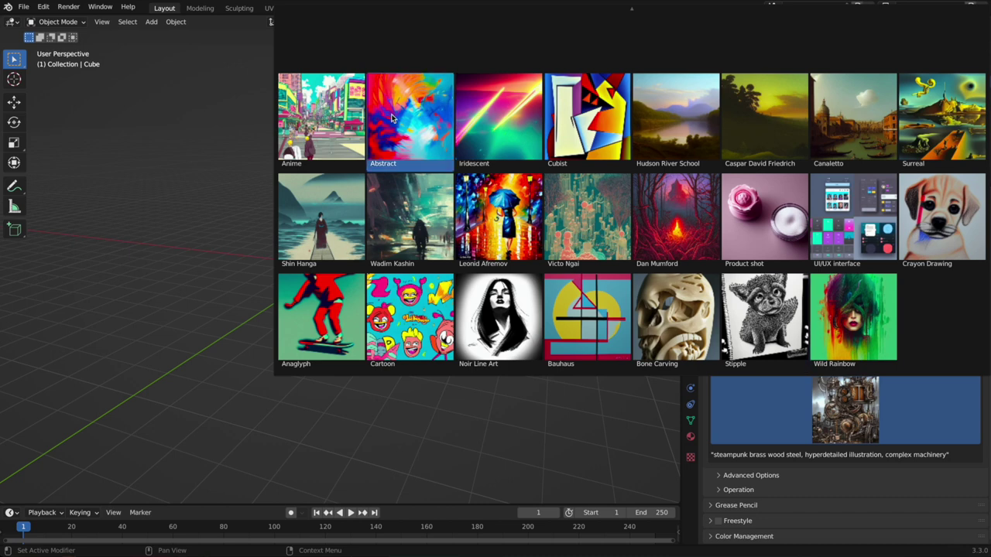
pyautogui.click(586, 223)
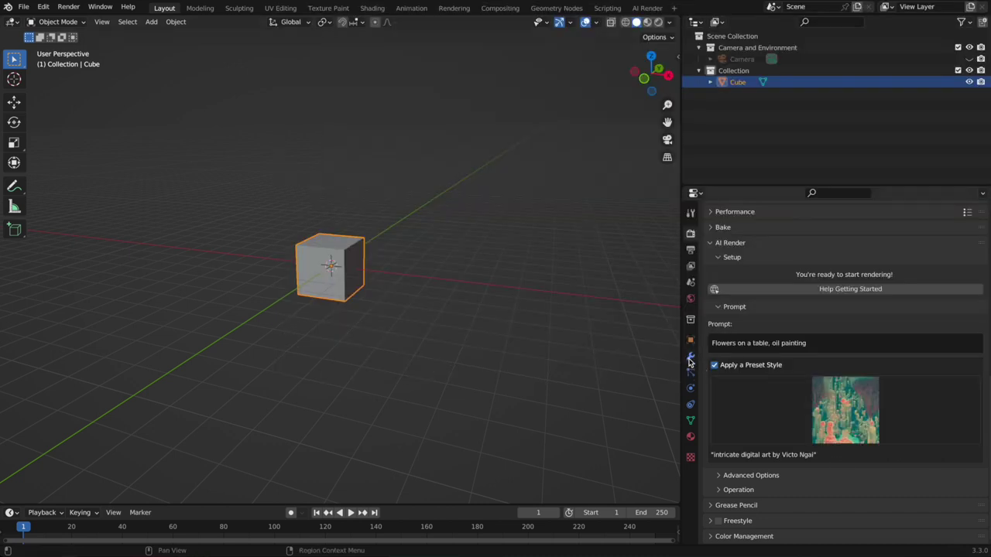
pyautogui.moveTo(681, 355); pyautogui.dragTo(801, 355)
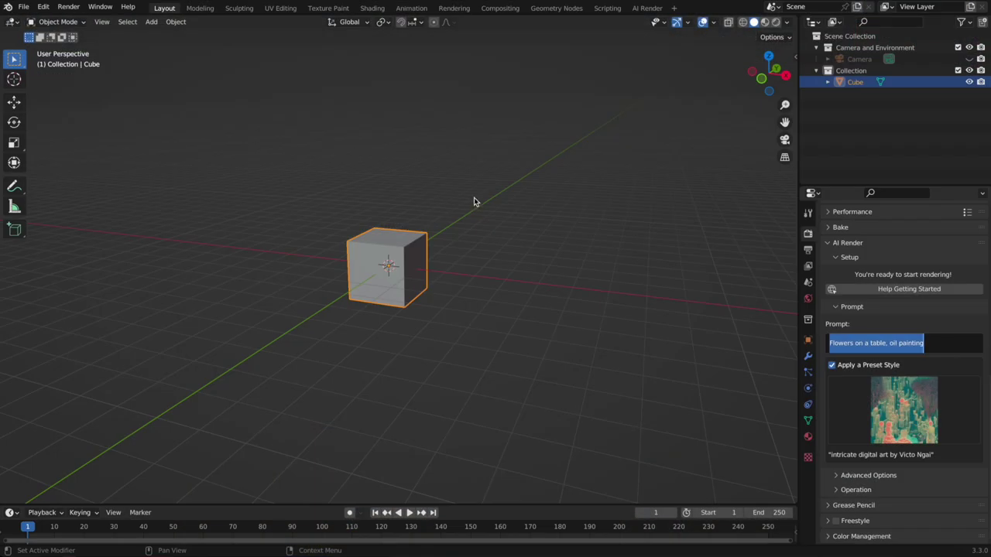
# Step: Open the most recent flowers-in-a-pot file, discarding the unsaved cube scene
pyautogui.click(25, 7)
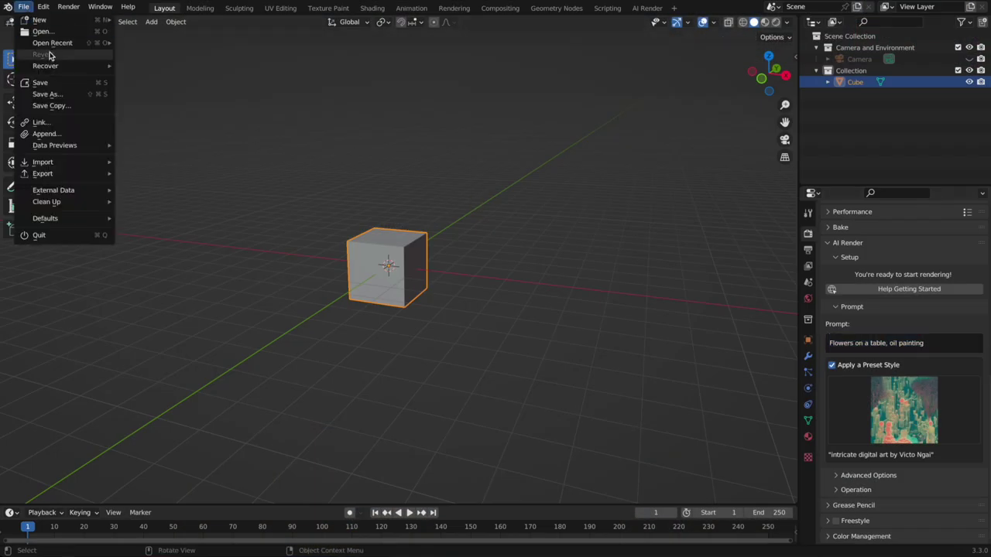
pyautogui.moveTo(52, 44)
pyautogui.click(166, 43)
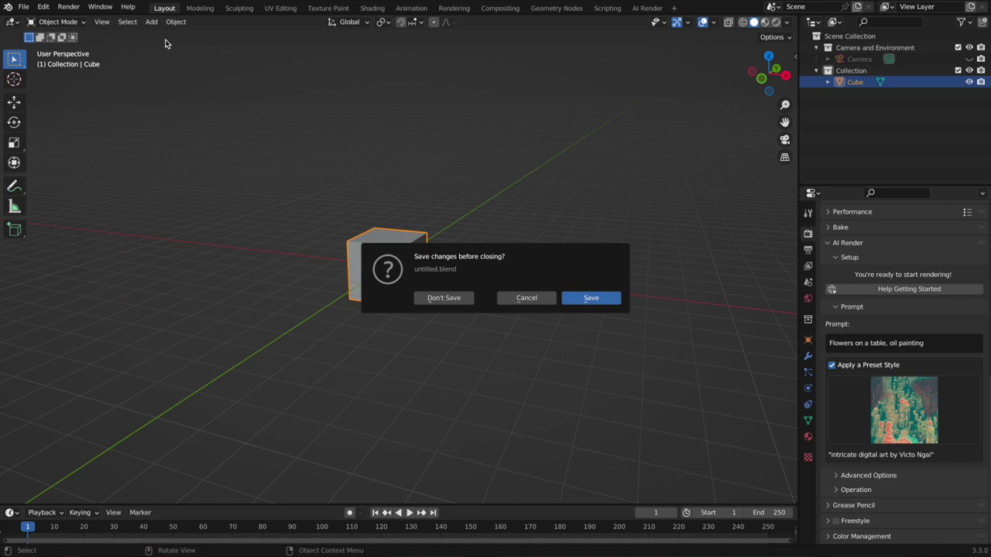
pyautogui.click(444, 299)
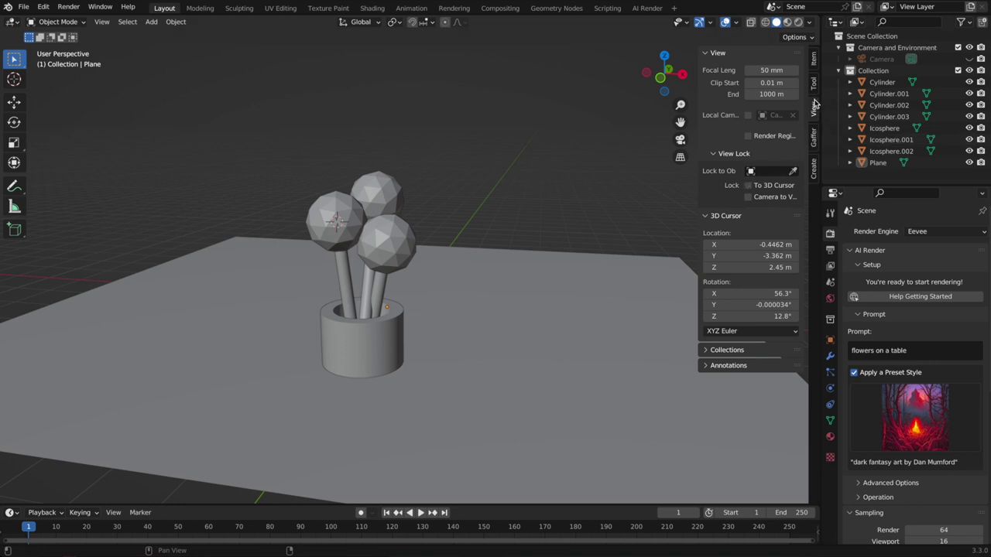
# Step: View the scene through the camera with Rendered shading in the Shading workspace
pyautogui.click(680, 141)
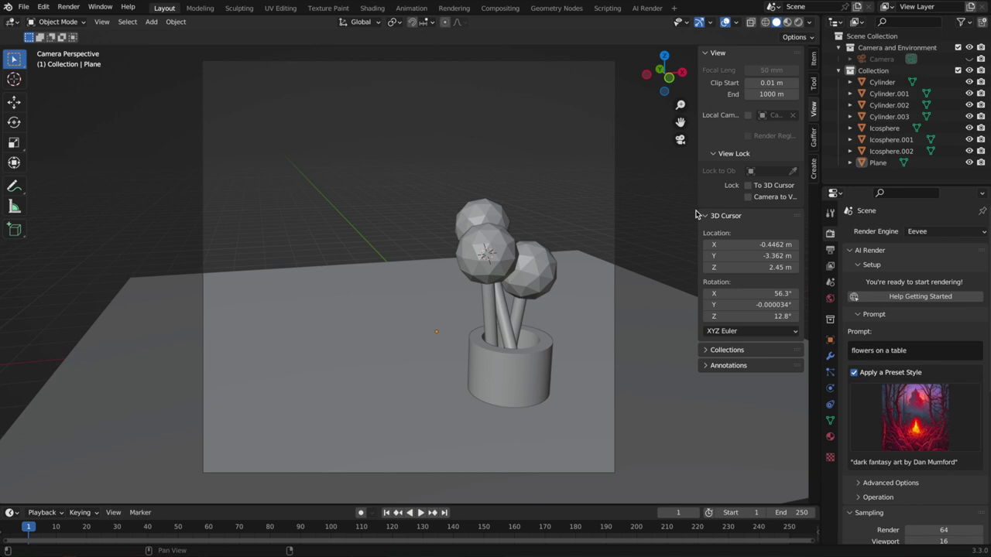
pyautogui.click(372, 8)
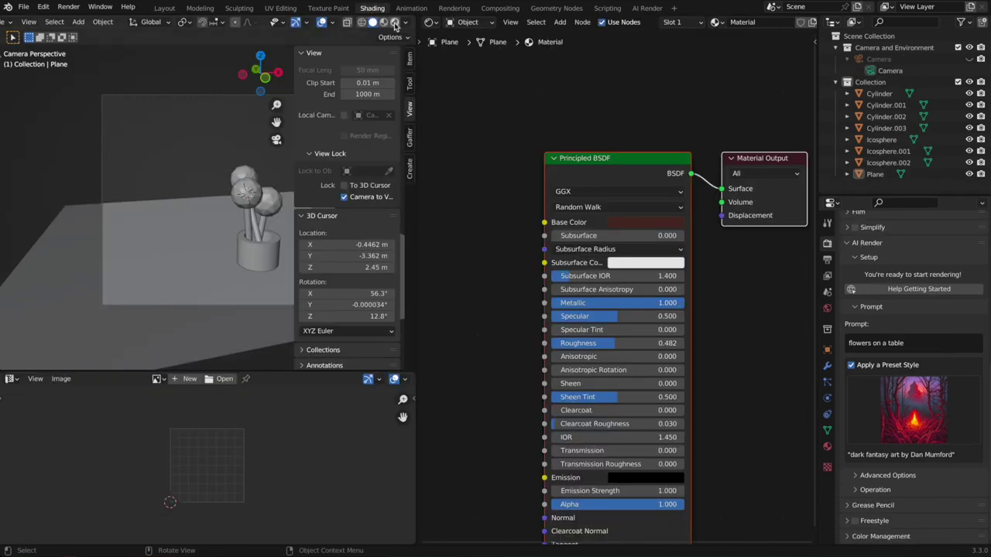
pyautogui.click(394, 21)
pyautogui.press('n')
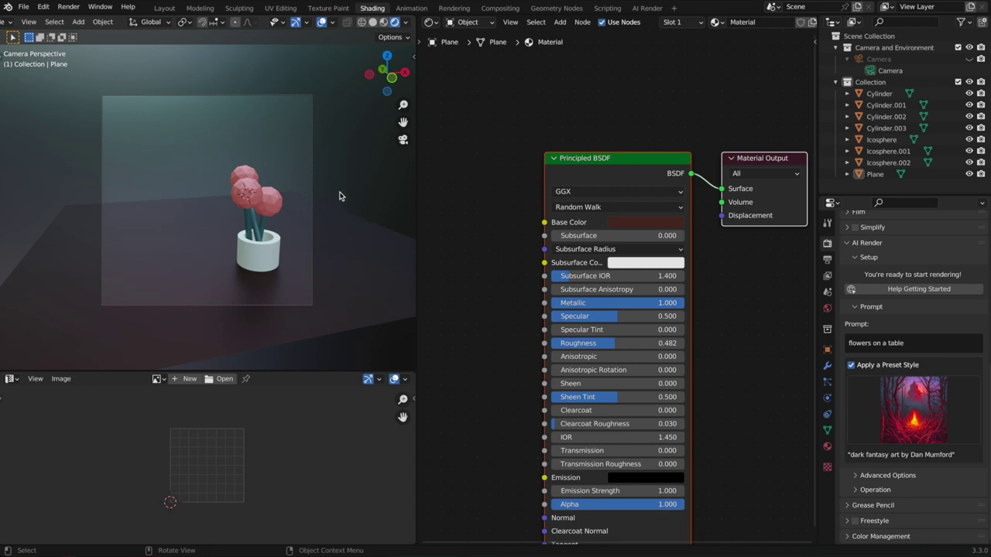
pyautogui.moveTo(260, 199); pyautogui.dragTo(258, 198, button='middle')
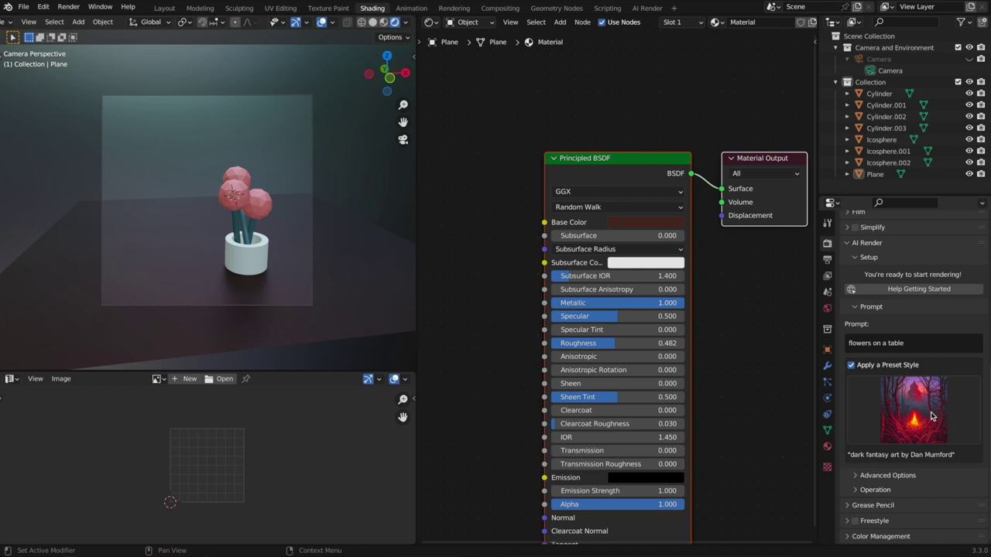
# Step: Render the current frame into stylized pink tulips and move the render window aside
pyautogui.click(69, 7)
pyautogui.click(79, 20)
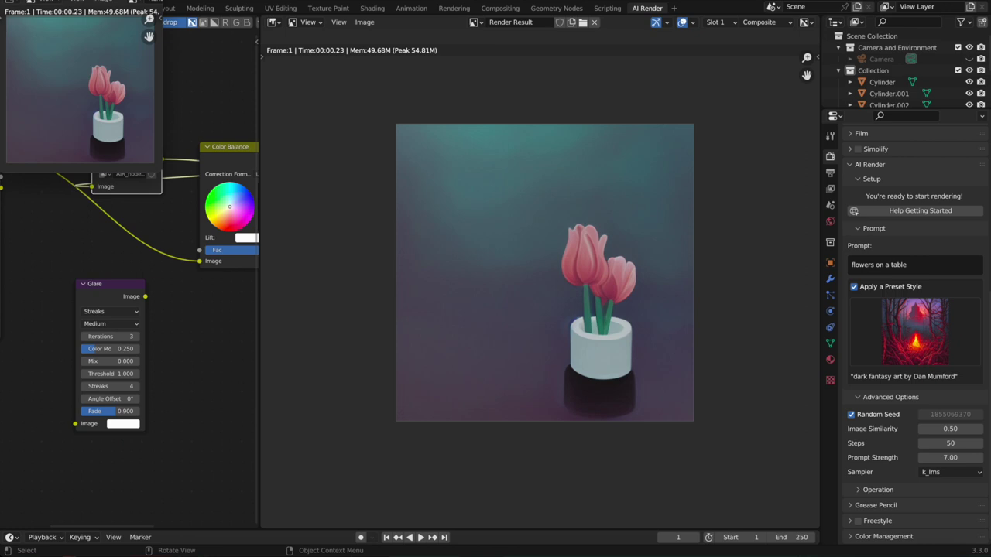
pyautogui.moveTo(89, 8); pyautogui.dragTo(356, 135)
# Step: Mute and unmute the AI Render node to compare raw and stylized renders, then return to Layout
pyautogui.click(140, 147)
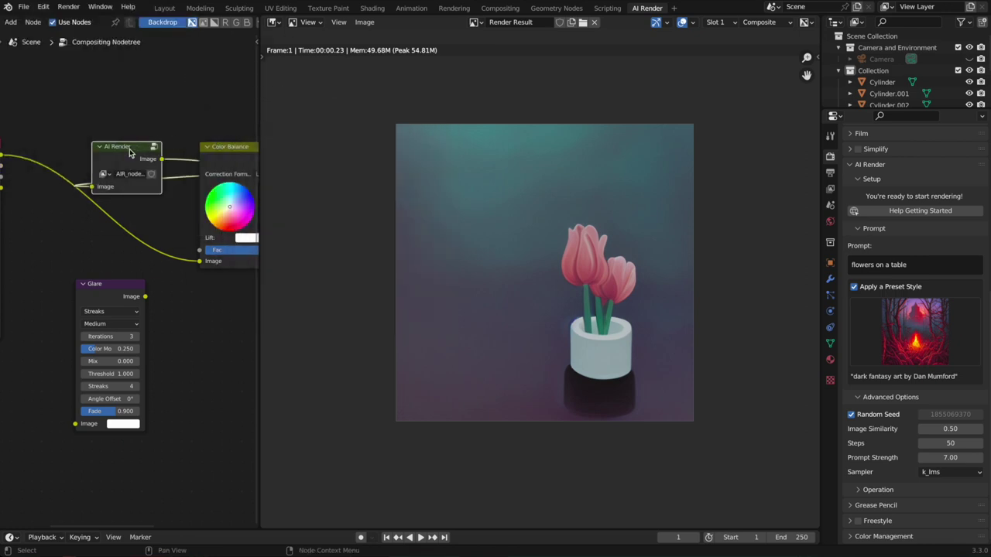
pyautogui.press('m')
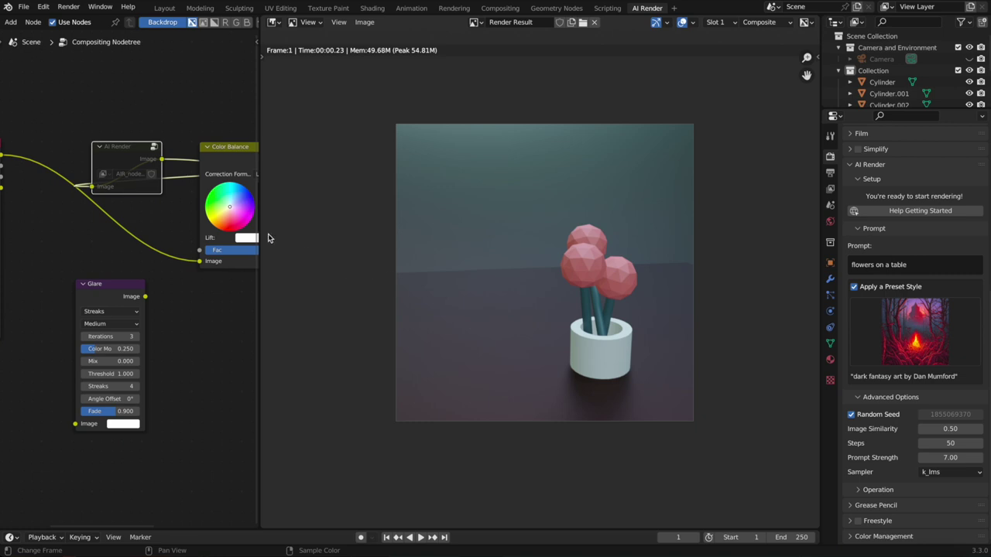
pyautogui.press('m')
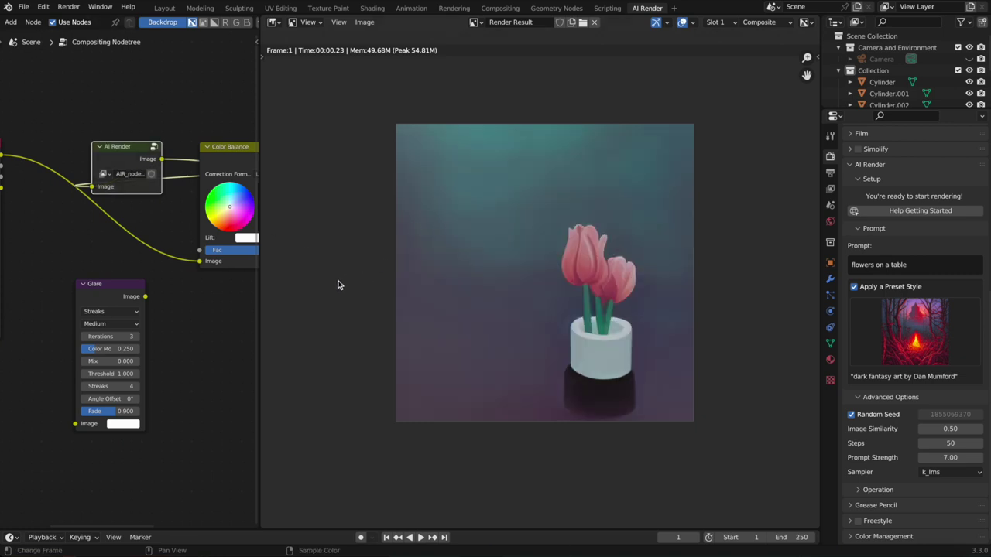
pyautogui.click(164, 8)
pyautogui.press('KP_0')
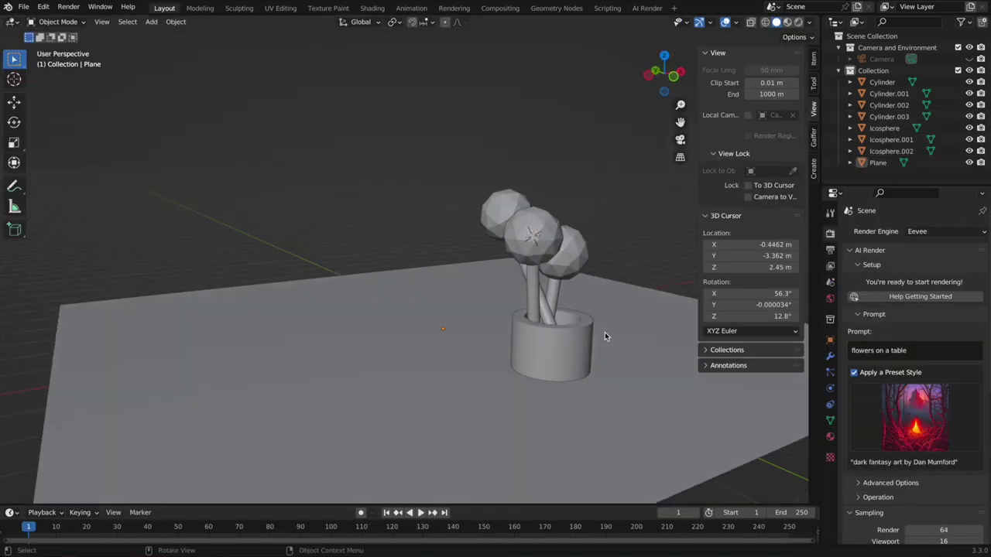
# Step: Lock the camera to the view and orbit it around the flower pot
pyautogui.click(680, 139)
pyautogui.click(748, 196)
pyautogui.moveTo(675, 208); pyautogui.dragTo(444, 299, button='middle')
# Step: Change the flower's base colour from red to blue in the Shading workspace
pyautogui.click(372, 9)
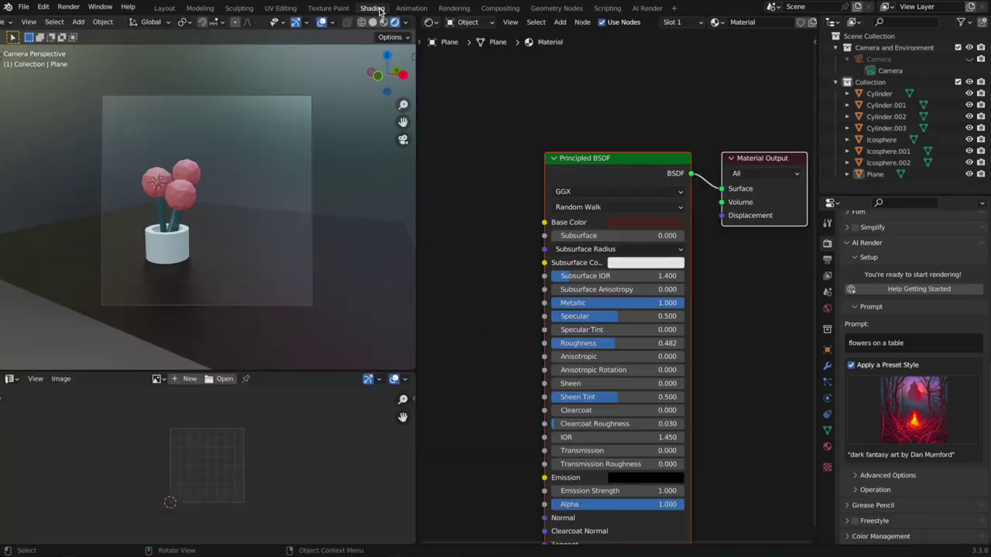
pyautogui.click(186, 198)
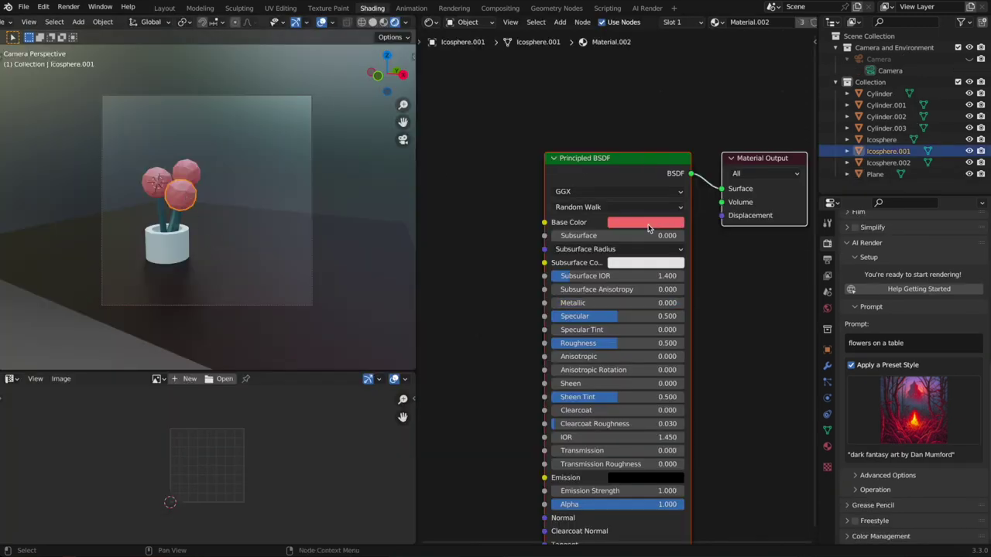
pyautogui.click(672, 222)
pyautogui.click(691, 99)
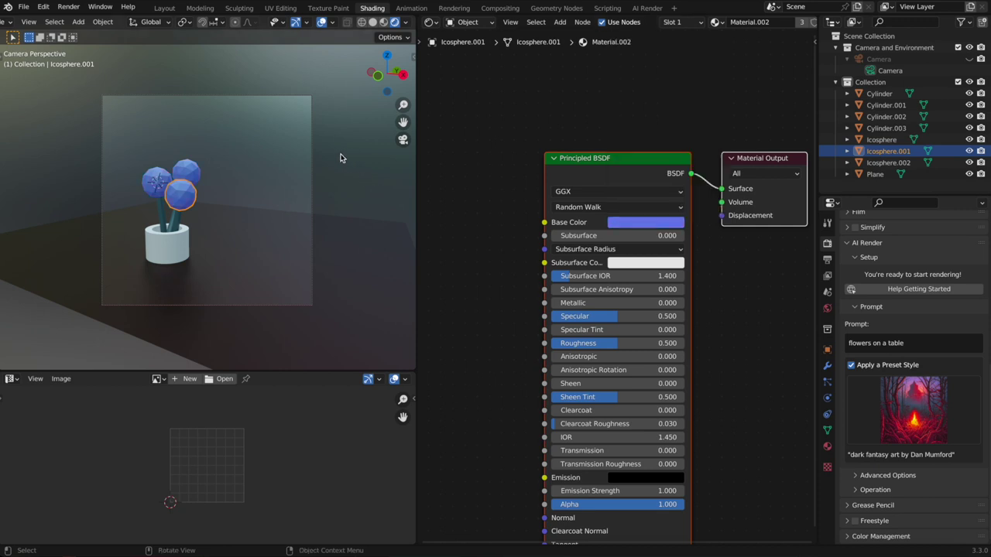
pyautogui.click(280, 166)
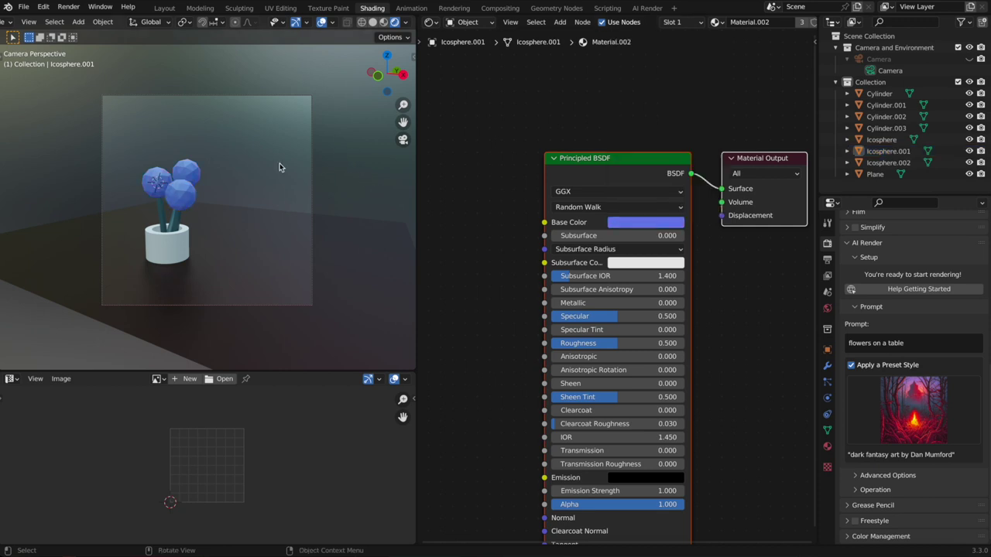
# Step: Edit the prompt to 'magic flowers on a table' and apply the Abstract preset style
pyautogui.click(933, 348)
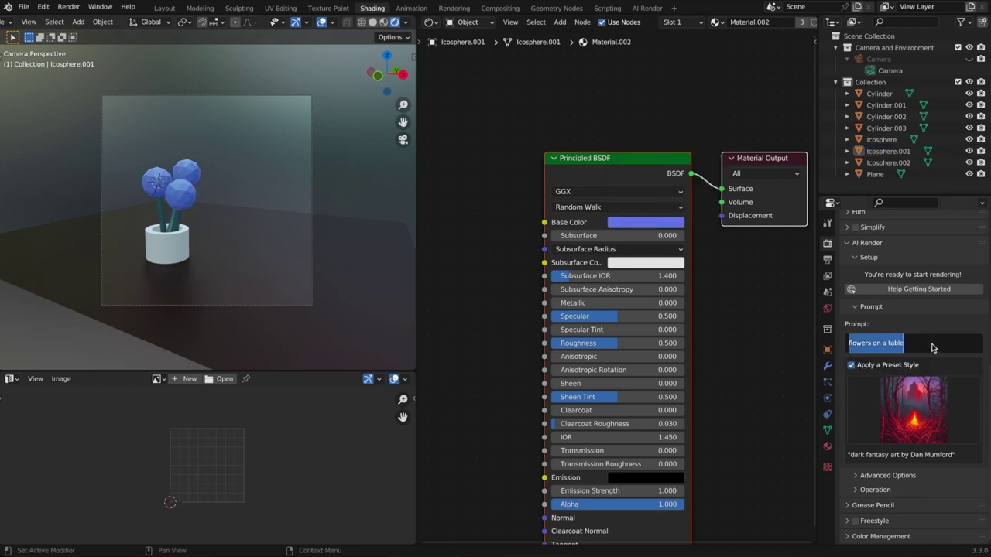
pyautogui.click(873, 345)
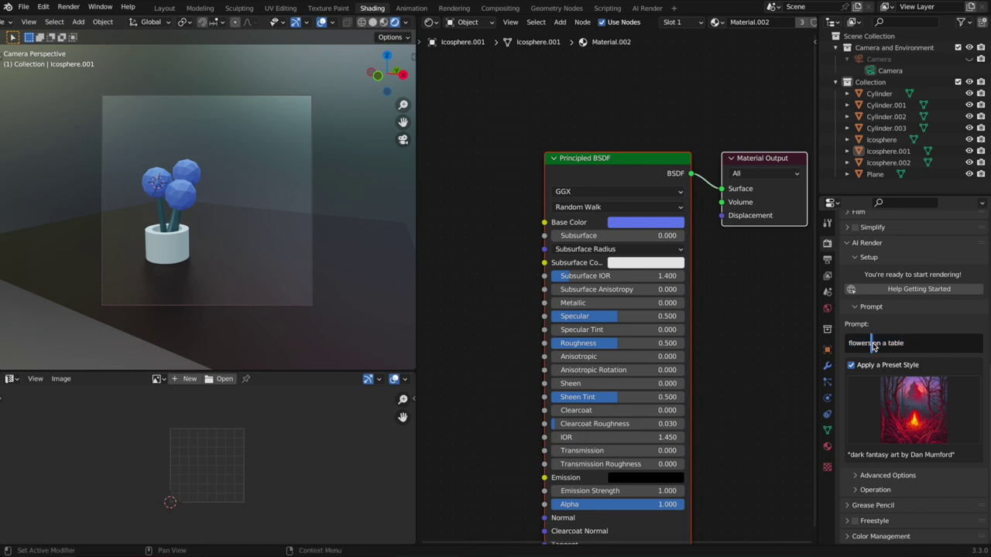
pyautogui.press('End')
pyautogui.press('Left')
pyautogui.press('Left')
pyautogui.press('Left')
pyautogui.press('Left')
pyautogui.press('Left')
pyautogui.press('Left')
pyautogui.press('Left')
pyautogui.press('Left')
pyautogui.press('Left')
pyautogui.press('Left')
pyautogui.press('Left')
pyautogui.press('Left')
pyautogui.press('Left')
pyautogui.press('Left')
pyautogui.press('Home')
pyautogui.write('magic')
pyautogui.press('Return')
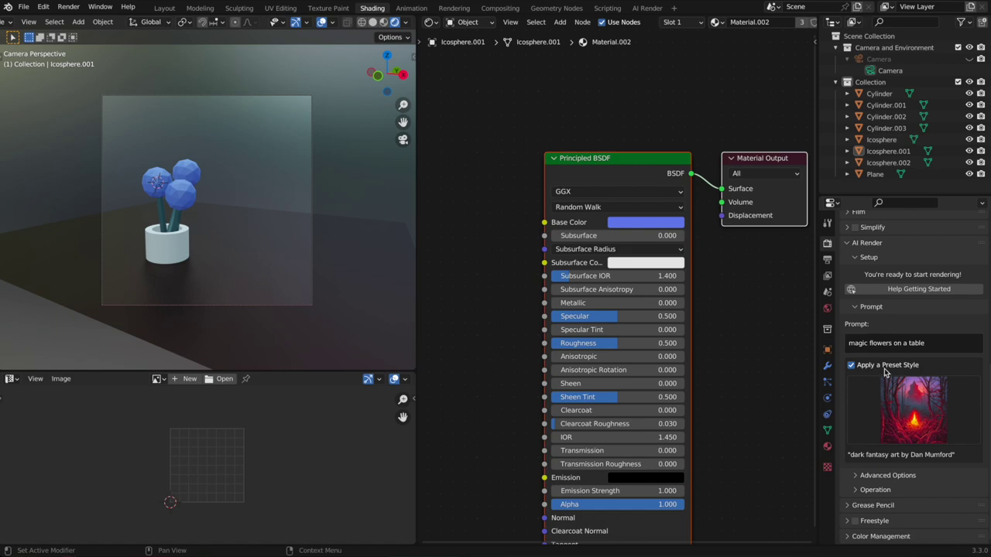
pyautogui.click(916, 419)
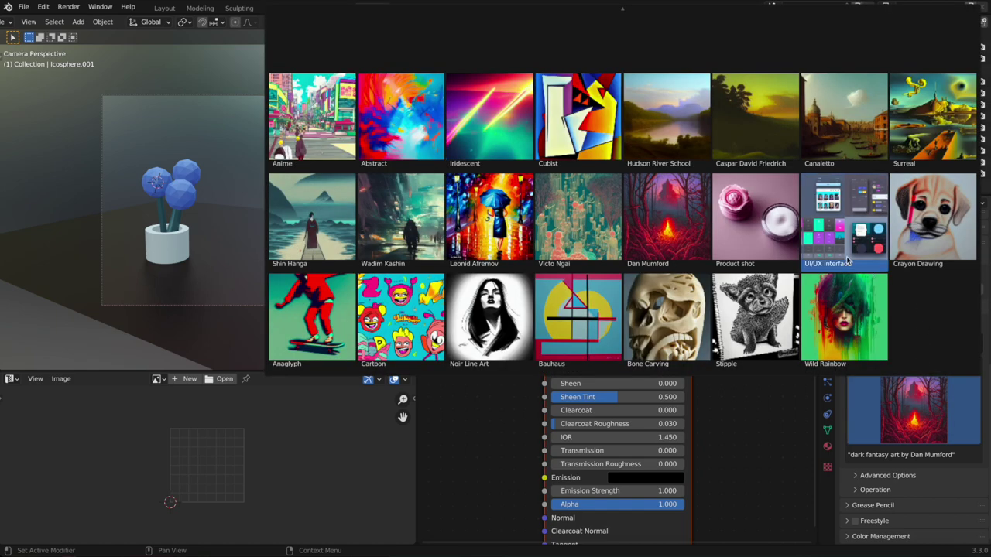
pyautogui.click(420, 122)
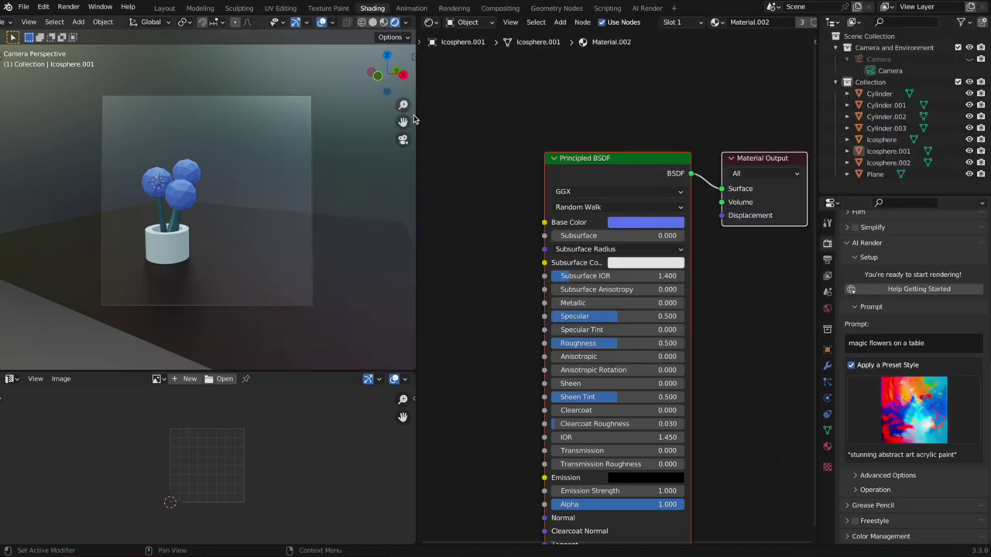
# Step: Render the blue-flower scene and drag the render window aside to reveal the AI result
pyautogui.click(68, 7)
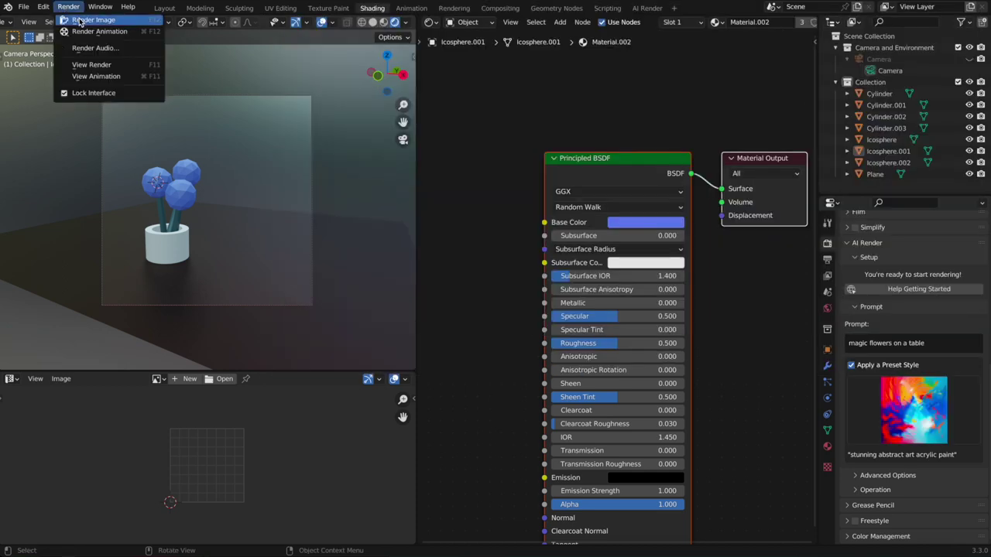
pyautogui.click(79, 21)
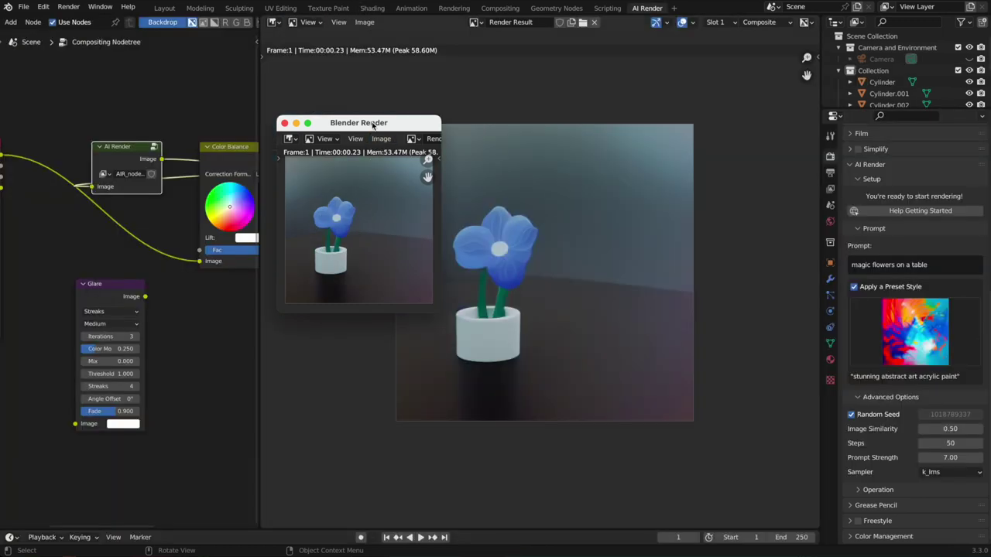
pyautogui.moveTo(373, 126); pyautogui.dragTo(245, 124)
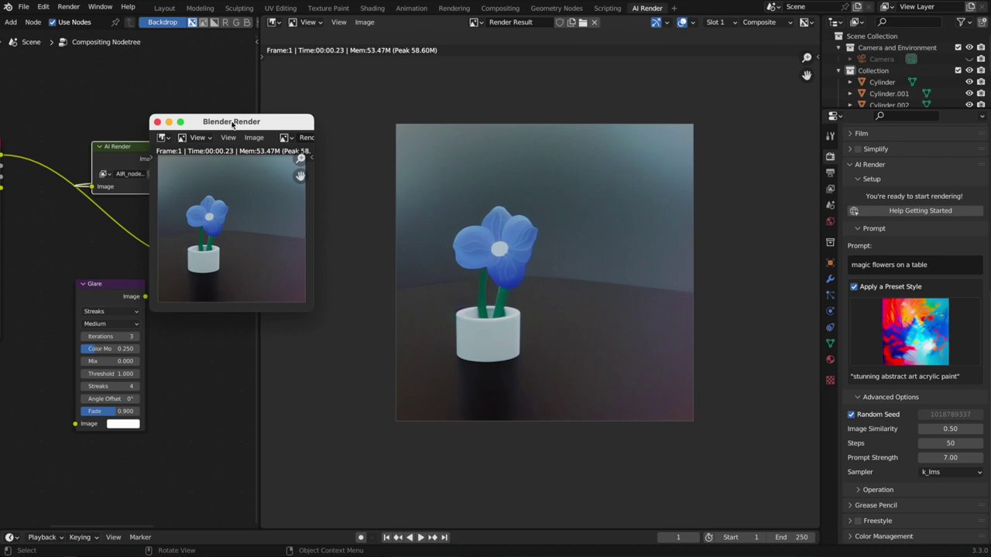
pyautogui.moveTo(229, 124); pyautogui.dragTo(264, 117)
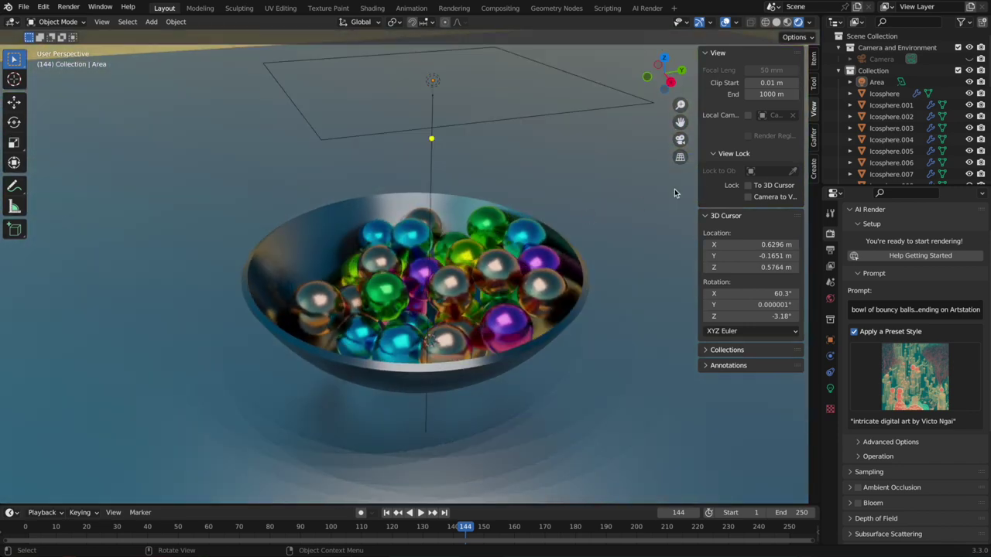
# Step: Look through the camera and revise the bouncy-balls AI Render prompt
pyautogui.click(680, 140)
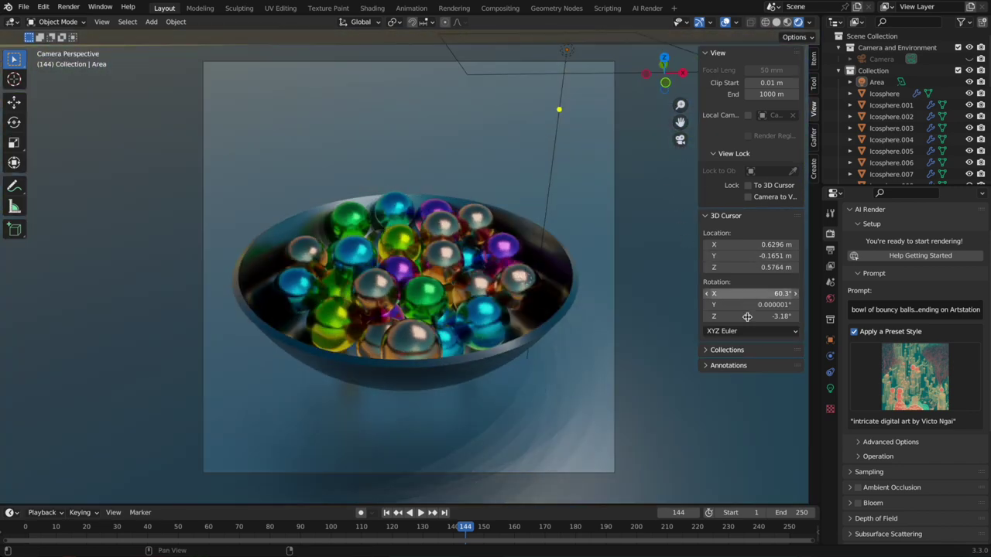
pyautogui.click(875, 309)
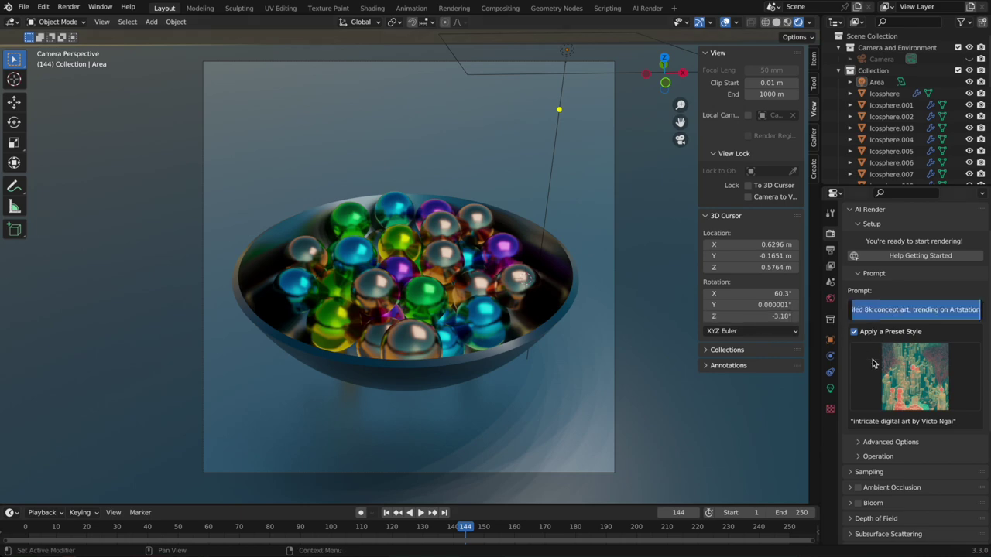
pyautogui.press('Home')
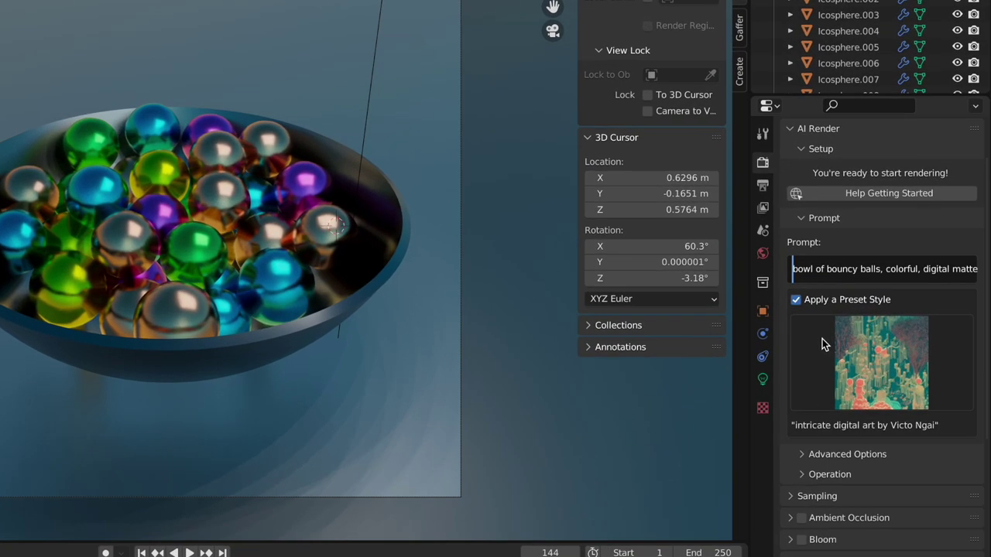
pyautogui.press('Right')
pyautogui.press('Right')
pyautogui.press('Right')
pyautogui.press('Right')
pyautogui.press('Right')
pyautogui.press('Right')
pyautogui.press('Right')
pyautogui.press('Right')
pyautogui.press('Right')
pyautogui.press('Right')
pyautogui.press('Right')
pyautogui.press('Right')
pyautogui.press('Right')
pyautogui.press('Right')
pyautogui.press('Right')
pyautogui.press('Right')
pyautogui.press('Right')
pyautogui.press('Right')
pyautogui.press('Right')
pyautogui.press('Right')
pyautogui.press('Right')
pyautogui.press('Right')
pyautogui.press('Right')
pyautogui.press('Right')
pyautogui.press('Right')
pyautogui.press('Right')
pyautogui.press('Right')
pyautogui.press('Right')
pyautogui.press('Right')
pyautogui.press('Right')
pyautogui.press('Right')
pyautogui.press('Right')
pyautogui.press('Right')
pyautogui.press('Right')
pyautogui.press('Right')
pyautogui.press('Right')
pyautogui.press('Right')
pyautogui.press('Right')
pyautogui.press('Right')
pyautogui.press('Right')
pyautogui.press('Right')
pyautogui.press('Right')
pyautogui.press('Right')
pyautogui.press('Right')
pyautogui.press('Right')
pyautogui.press('Right')
pyautogui.press('Right')
pyautogui.press('Right')
pyautogui.press('Right')
pyautogui.press('Right')
pyautogui.press('Right')
pyautogui.press('Right')
pyautogui.press('Right')
pyautogui.press('Right')
pyautogui.press('Right')
pyautogui.press('Right')
pyautogui.press('Right')
pyautogui.press('Right')
pyautogui.press('Right')
pyautogui.press('Right')
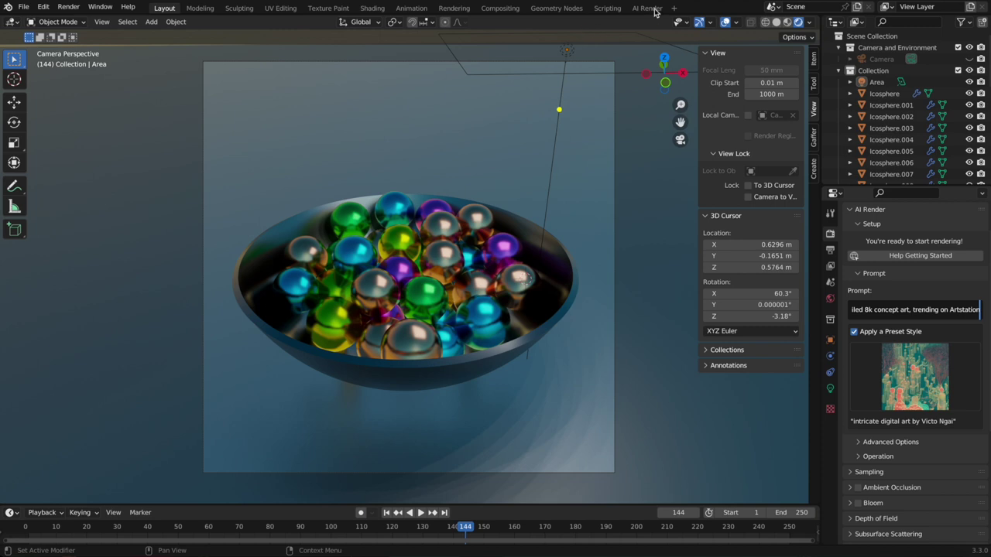
pyautogui.press('Return')
pyautogui.click(649, 9)
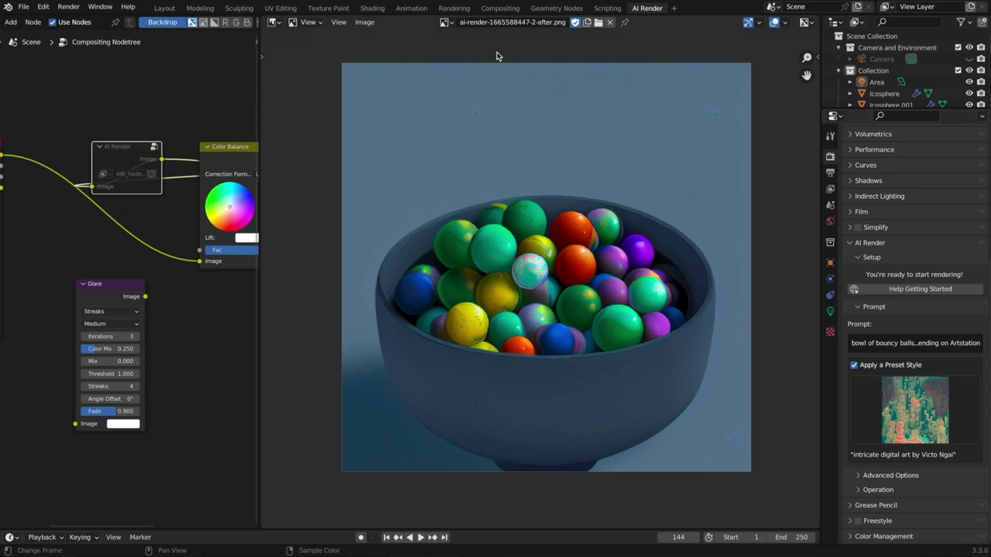
pyautogui.click(452, 24)
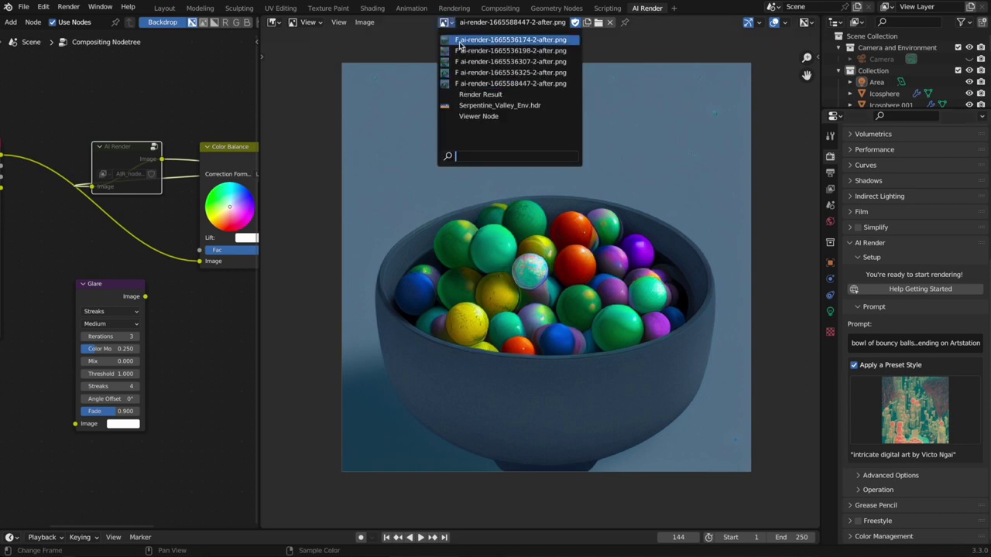
pyautogui.click(511, 73)
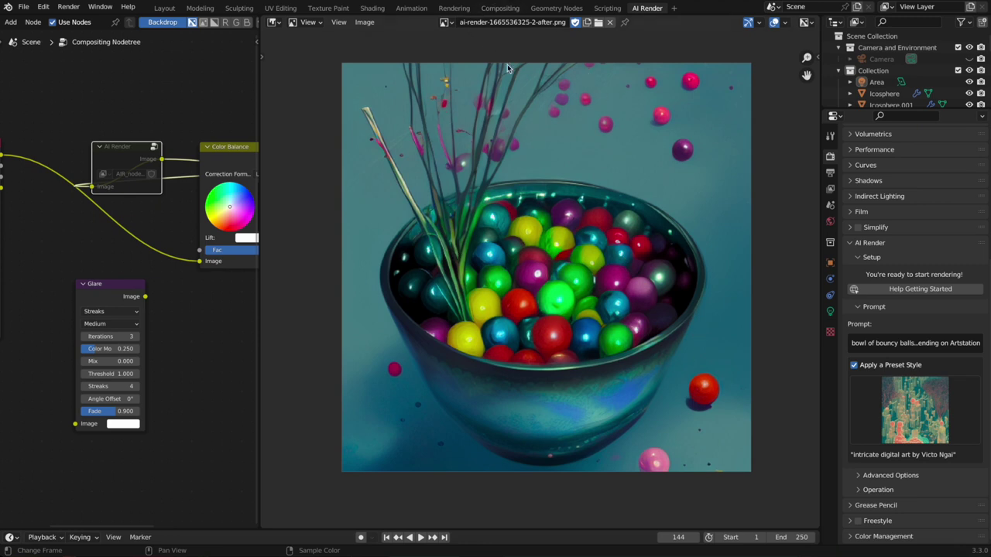
pyautogui.click(448, 26)
pyautogui.click(469, 66)
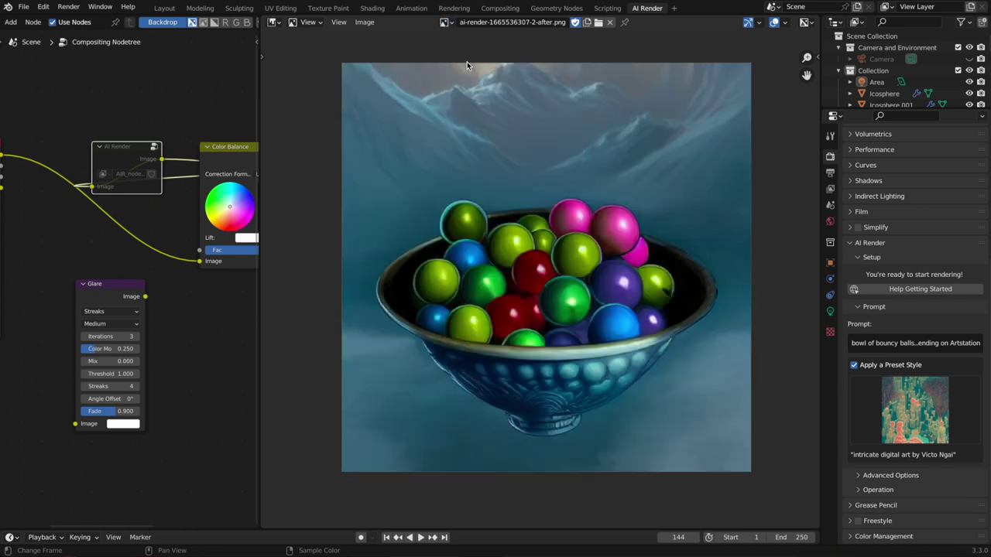
pyautogui.click(448, 22)
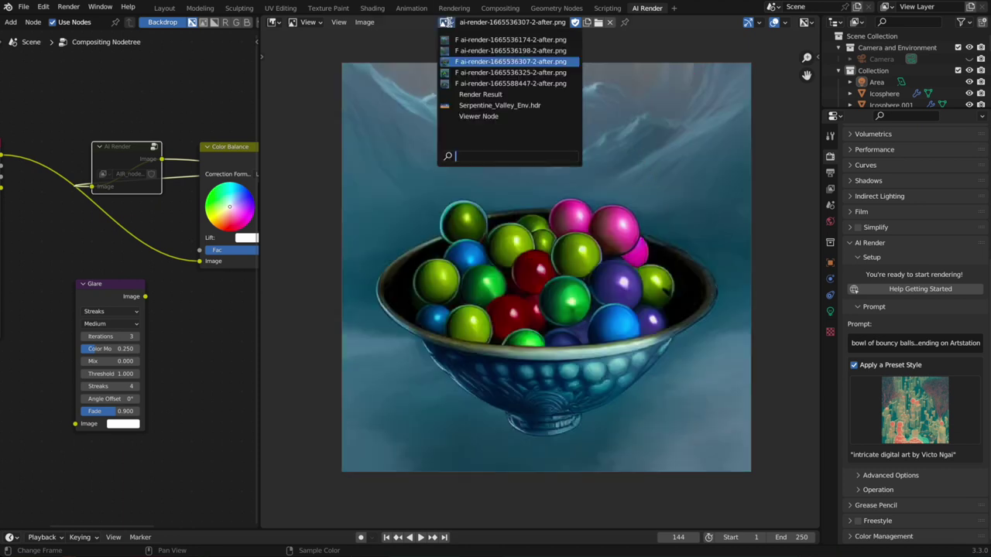
pyautogui.click(470, 85)
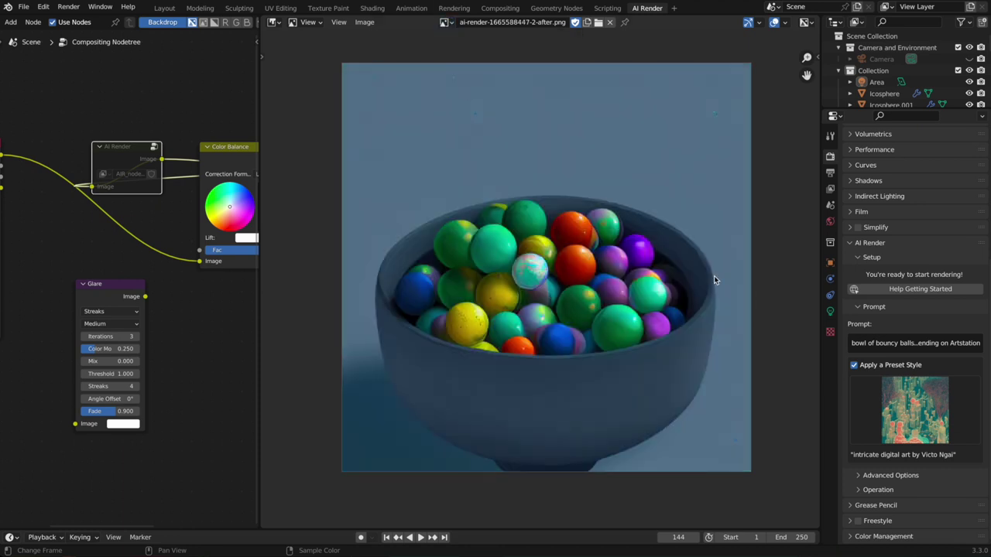
# Step: Back in Layout, expand AI Render Advanced Options and set Image Similarity to 0.50
pyautogui.click(164, 8)
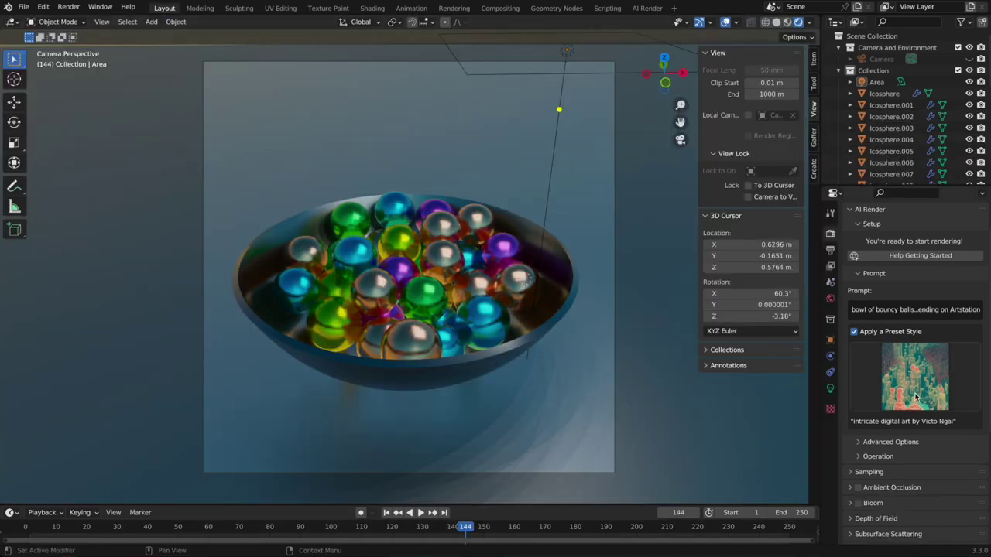
pyautogui.click(862, 443)
pyautogui.scroll(-2, 882, 445)
pyautogui.scroll(-3, 883, 446)
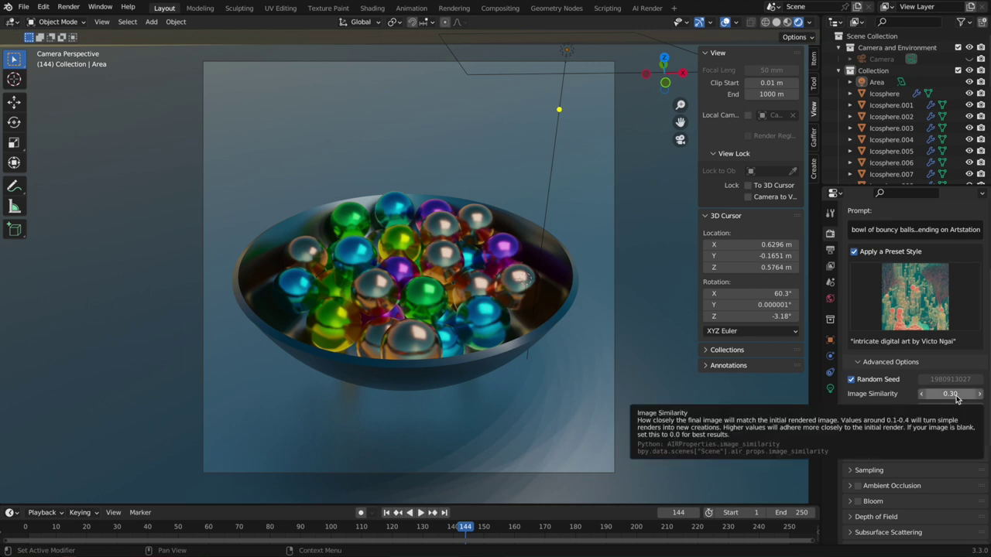
pyautogui.click(960, 395)
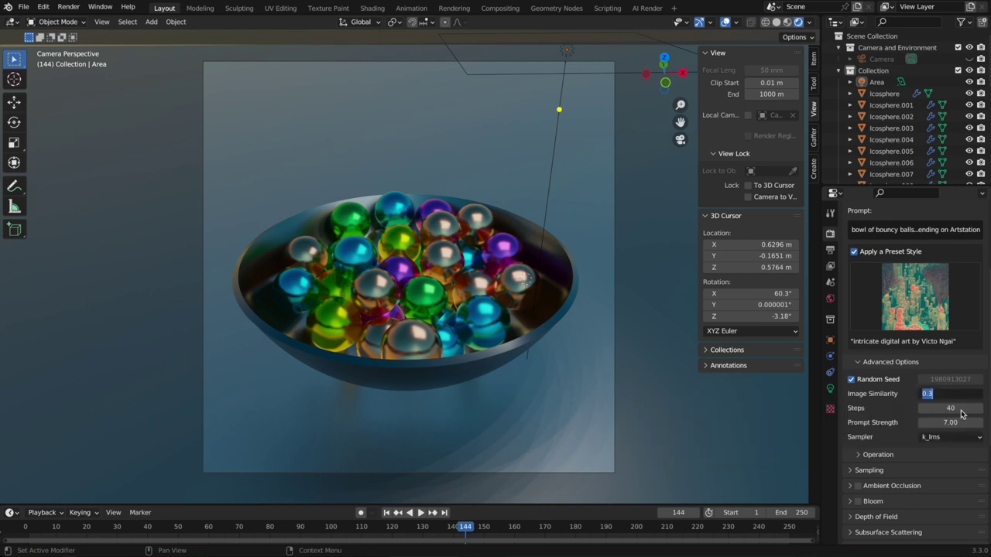
pyautogui.write('0..5')
pyautogui.press('Return')
pyautogui.doubleClick(950, 394)
pyautogui.write('0.5')
pyautogui.press('Return')
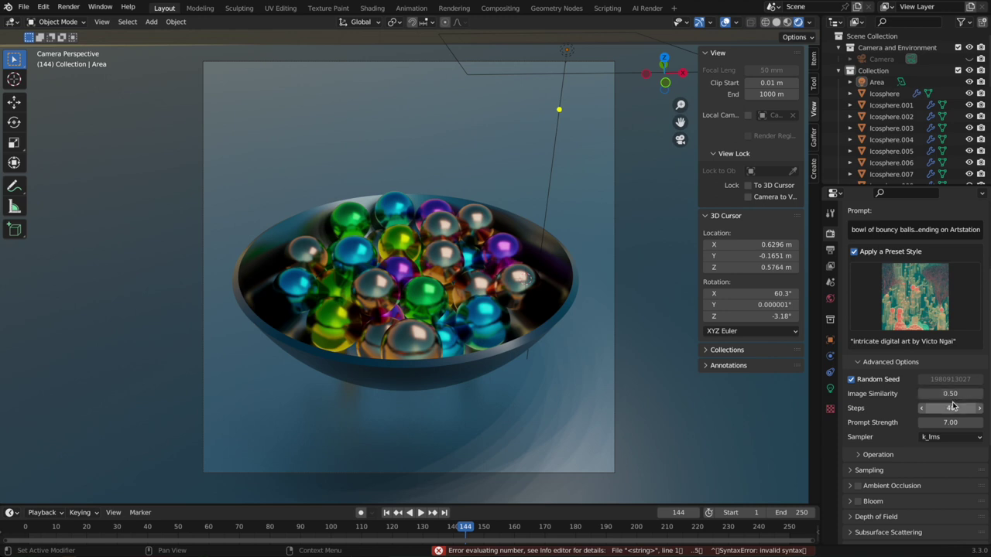
# Step: Render the bowl of balls with Image Similarity at 0.50
pyautogui.click(77, 8)
pyautogui.click(81, 20)
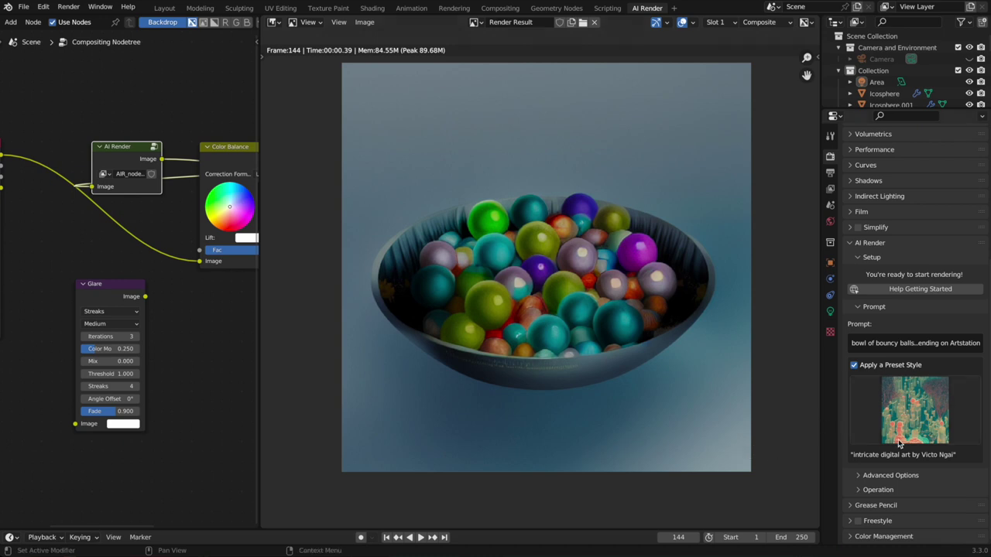
# Step: Set AI Render Image Similarity to 0.15 in Advanced Options
pyautogui.click(858, 475)
pyautogui.scroll(-3, 944, 449)
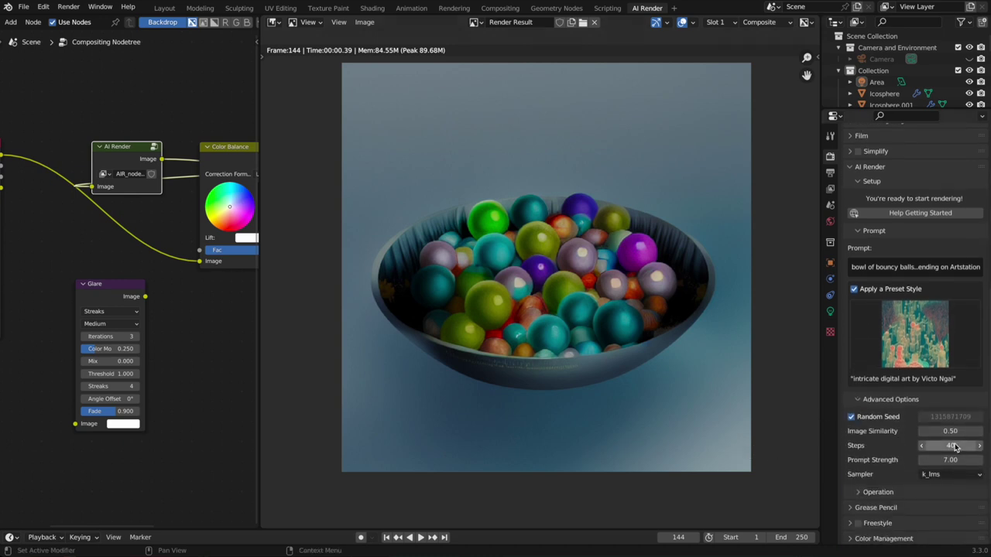
pyautogui.moveTo(954, 439); pyautogui.dragTo(921, 438)
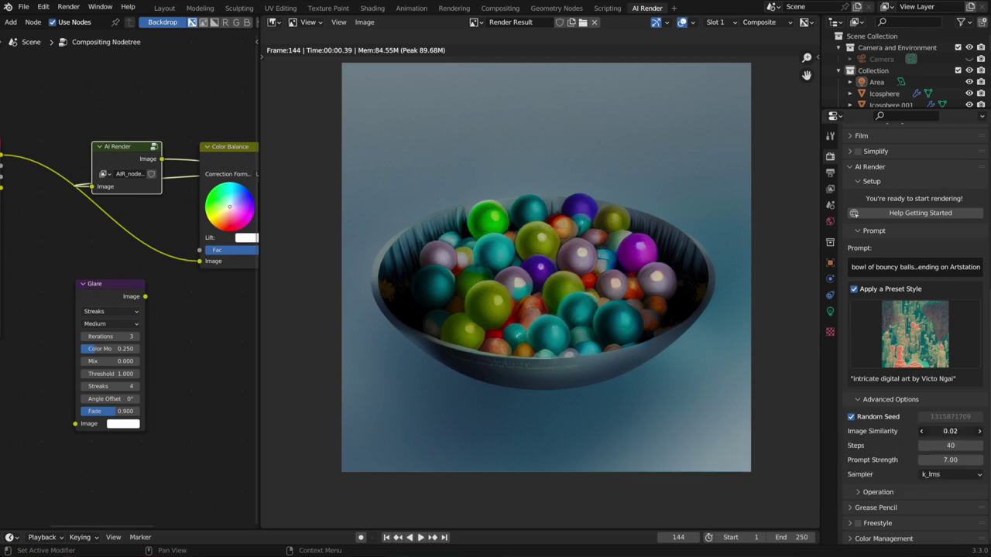
pyautogui.click(959, 438)
pyautogui.write('.15')
pyautogui.press('Return')
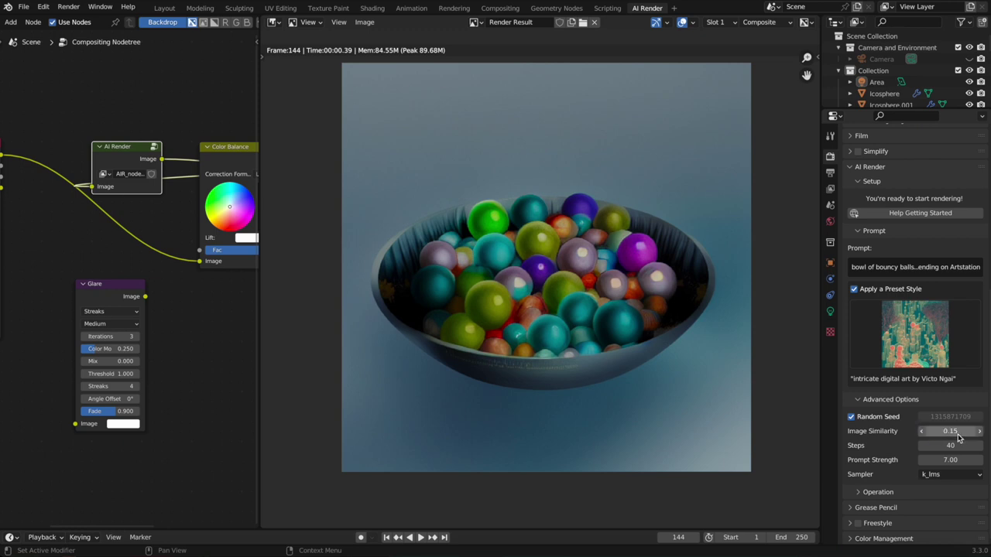
pyautogui.click(68, 6)
pyautogui.click(80, 19)
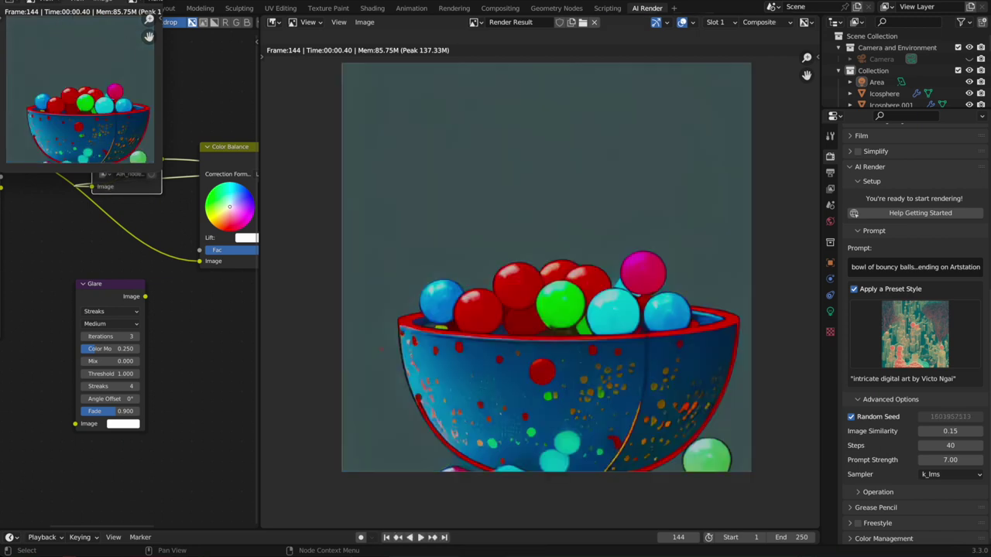
pyautogui.press('Escape')
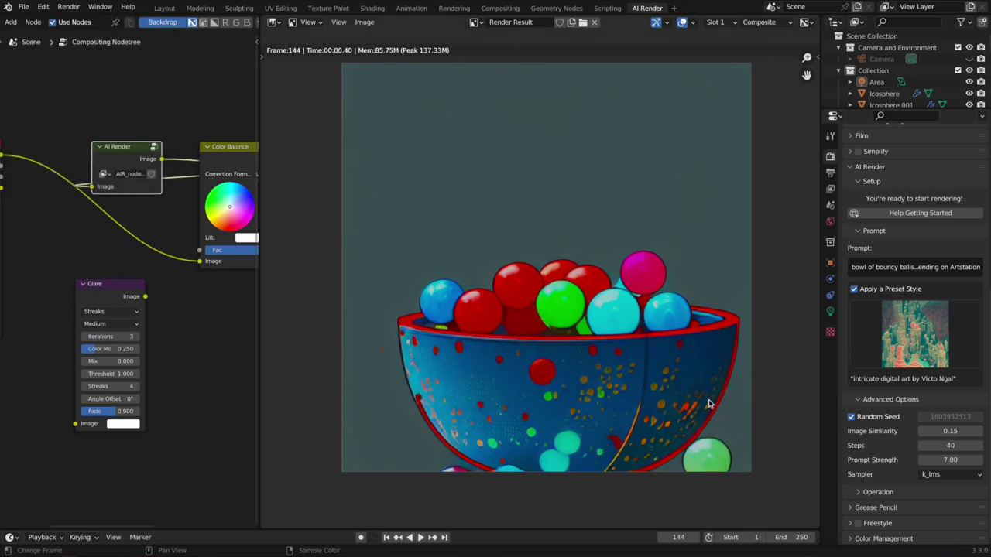
pyautogui.click(475, 21)
pyautogui.click(500, 93)
pyautogui.click(450, 22)
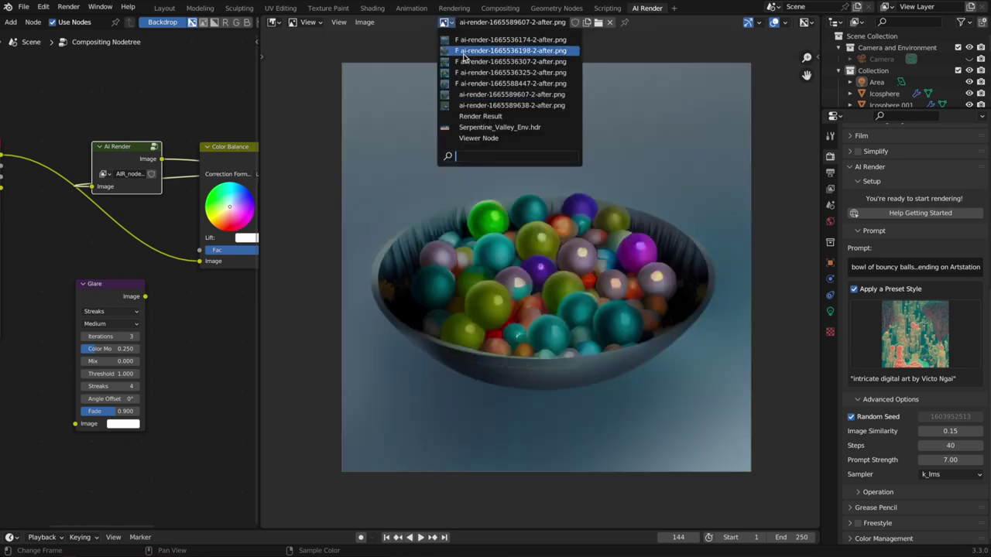
pyautogui.click(469, 108)
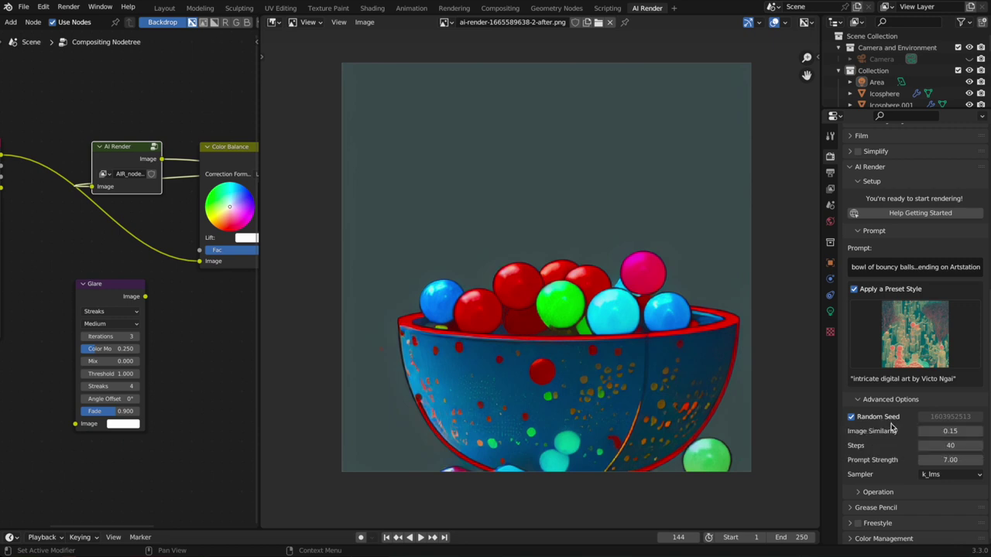
# Step: Set Image Similarity back to 0.50 and render the bowl again
pyautogui.click(947, 435)
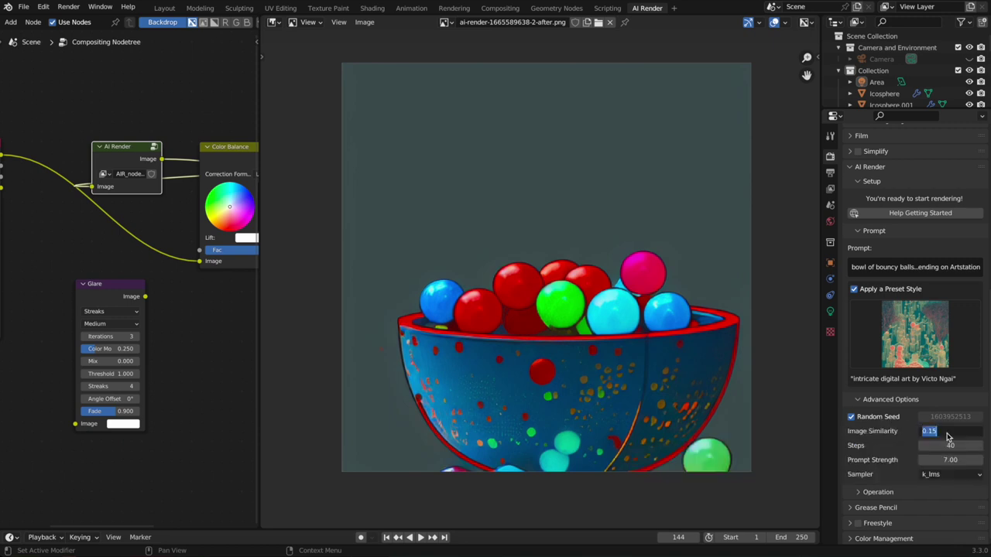
pyautogui.write('0.5')
pyautogui.press('Return')
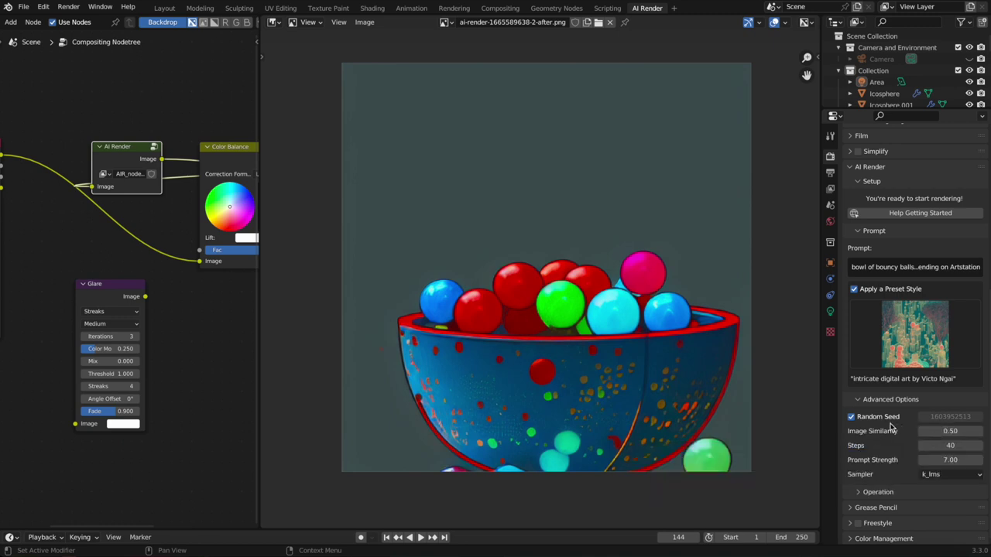
pyautogui.click(69, 7)
pyautogui.click(93, 21)
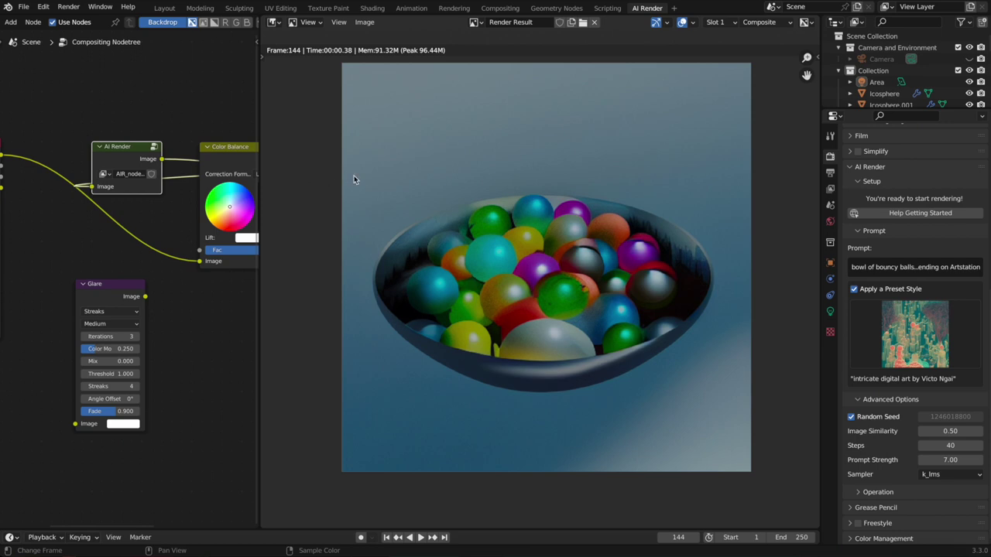
pyautogui.click(474, 22)
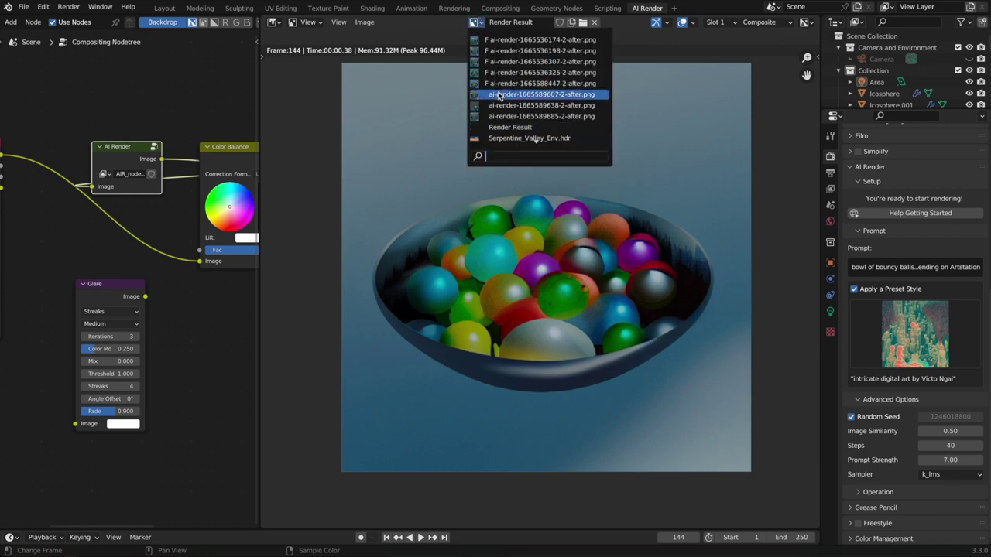
pyautogui.click(498, 94)
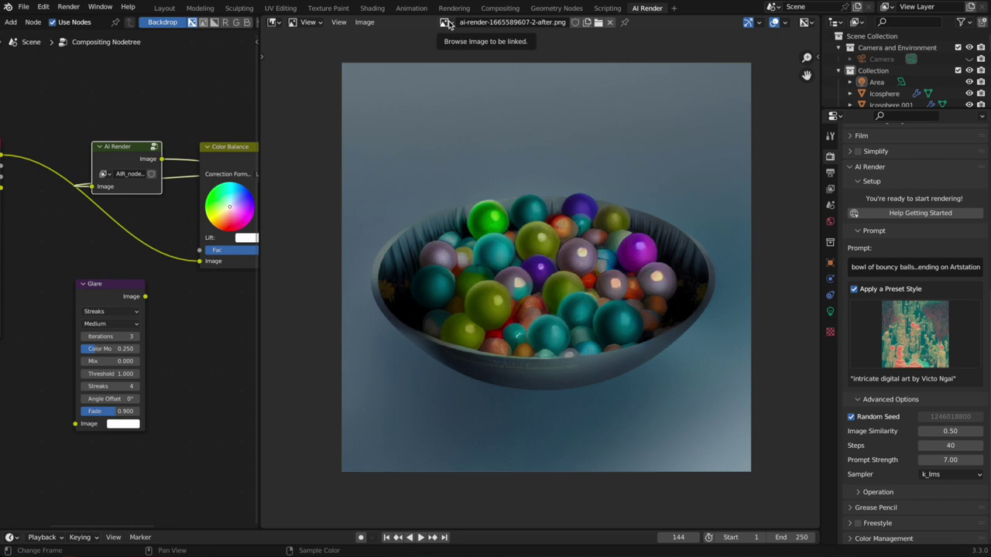
pyautogui.click(446, 22)
pyautogui.click(484, 117)
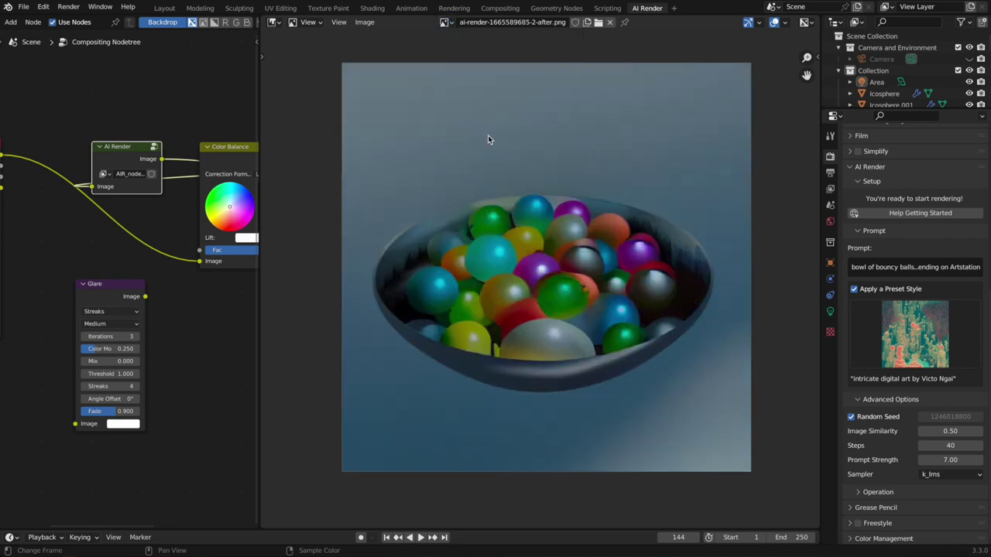
pyautogui.click(852, 418)
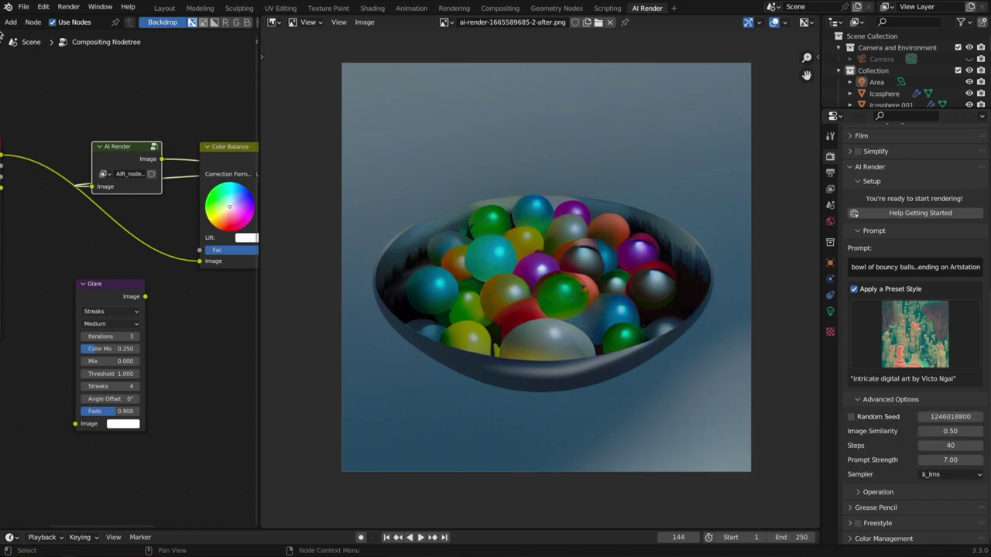
pyautogui.click(68, 6)
pyautogui.click(81, 21)
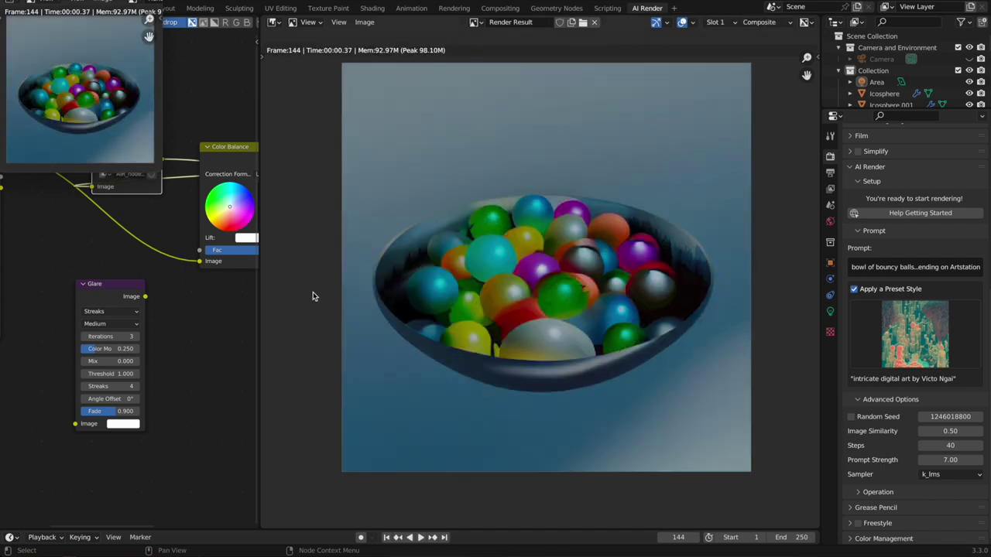
pyautogui.click(476, 23)
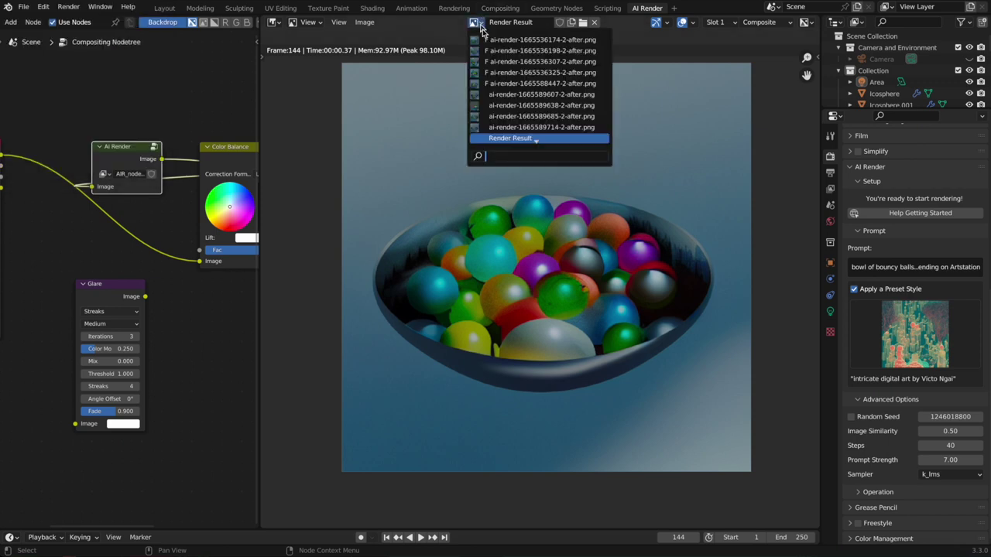
pyautogui.click(494, 117)
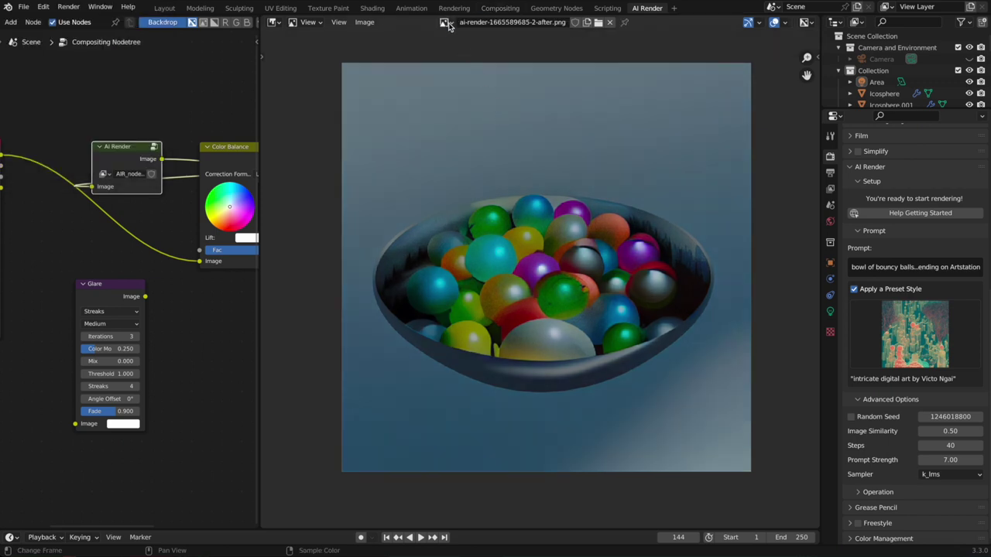
pyautogui.click(446, 23)
pyautogui.click(468, 127)
# Step: Lock the camera to the view, orbit to a slightly new angle on the bowl, and render
pyautogui.click(164, 8)
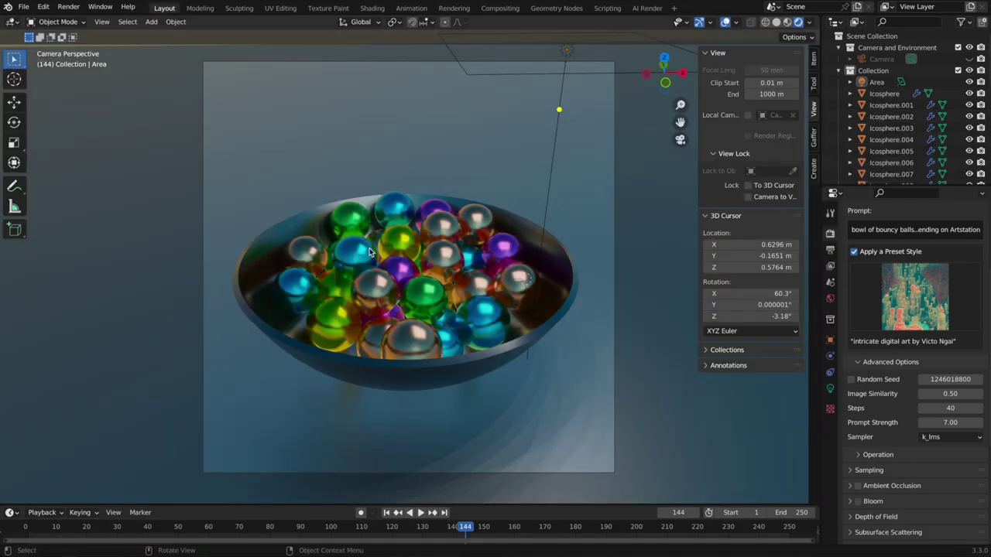
pyautogui.click(749, 198)
pyautogui.moveTo(531, 256); pyautogui.dragTo(586, 184, button='middle')
pyautogui.moveTo(500, 186); pyautogui.dragTo(506, 123, button='middle')
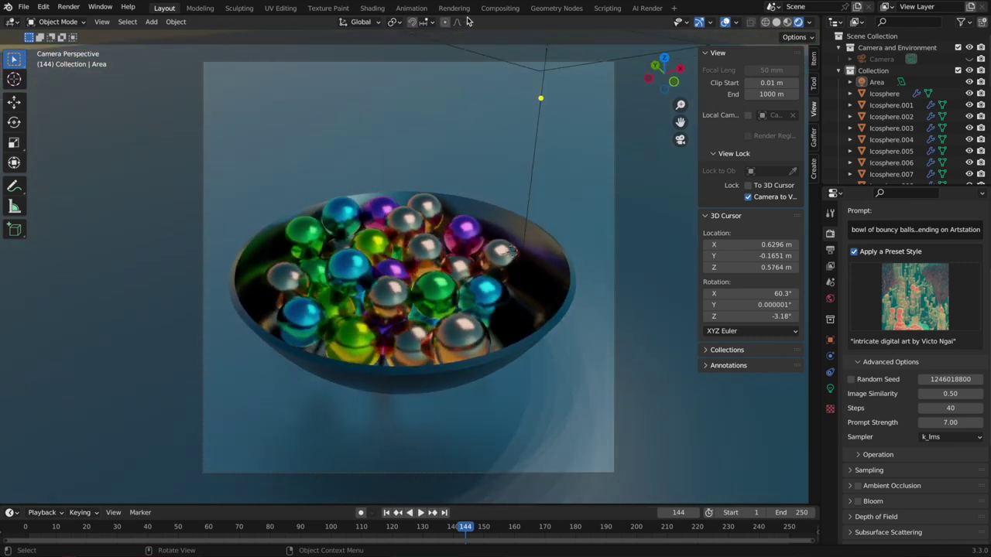
pyautogui.click(68, 7)
pyautogui.click(75, 21)
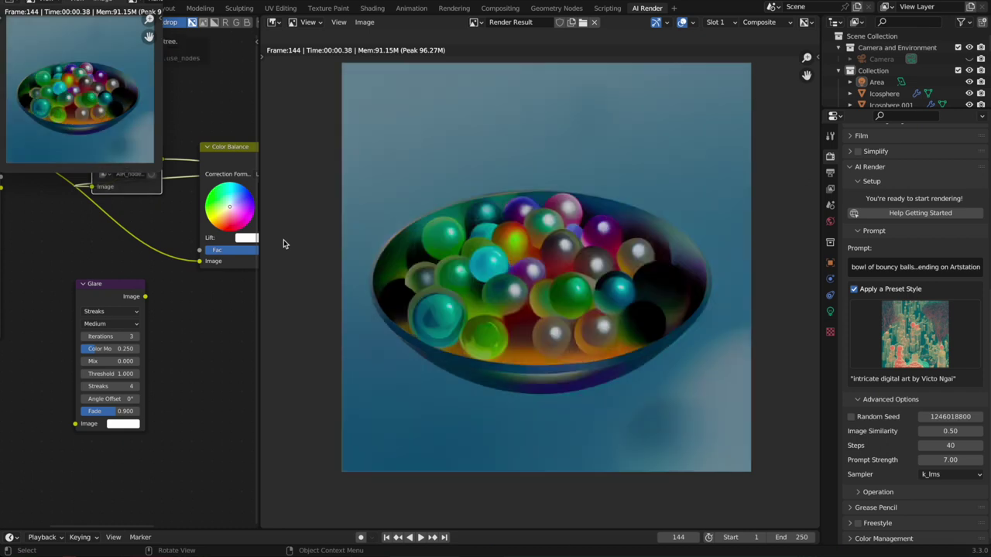
pyautogui.click(476, 22)
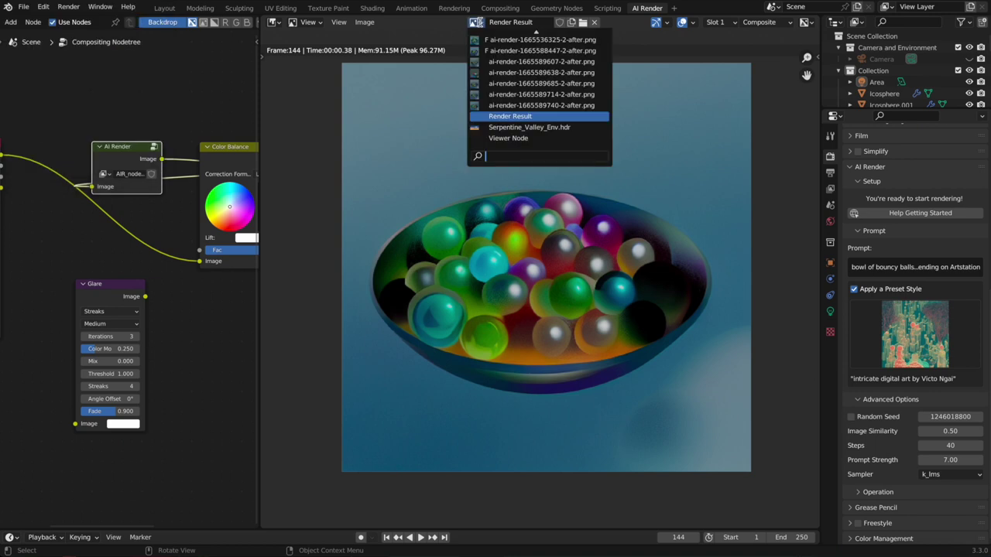
pyautogui.click(511, 105)
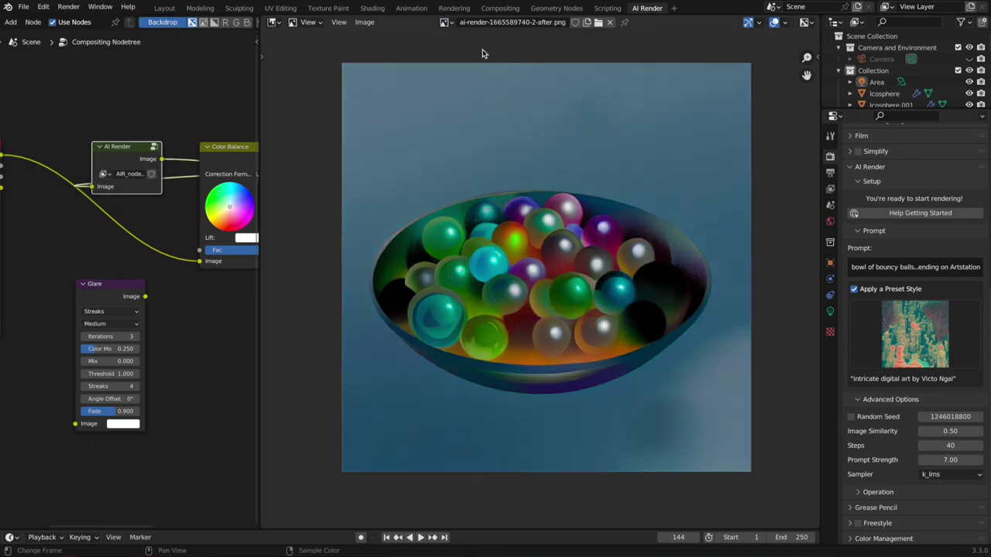
pyautogui.click(446, 22)
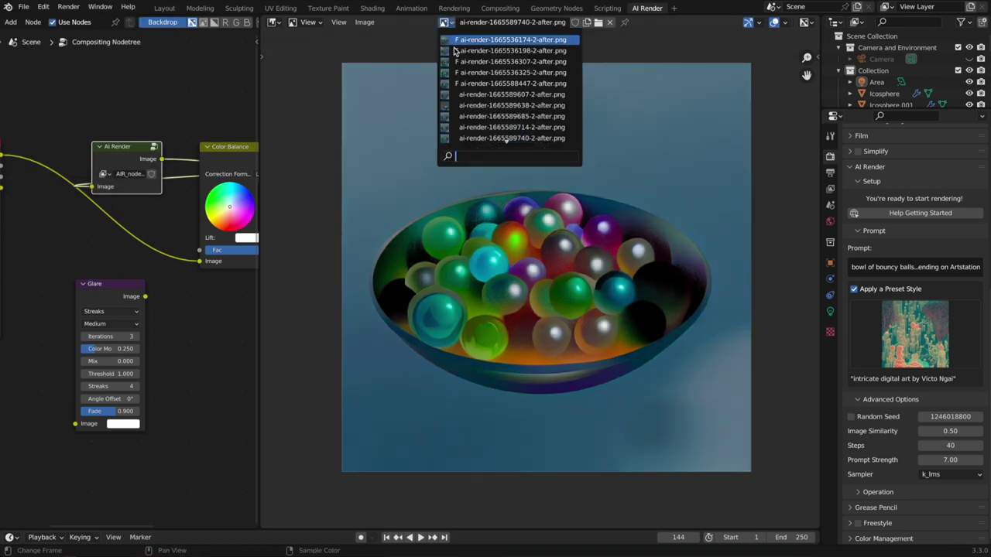
pyautogui.click(476, 127)
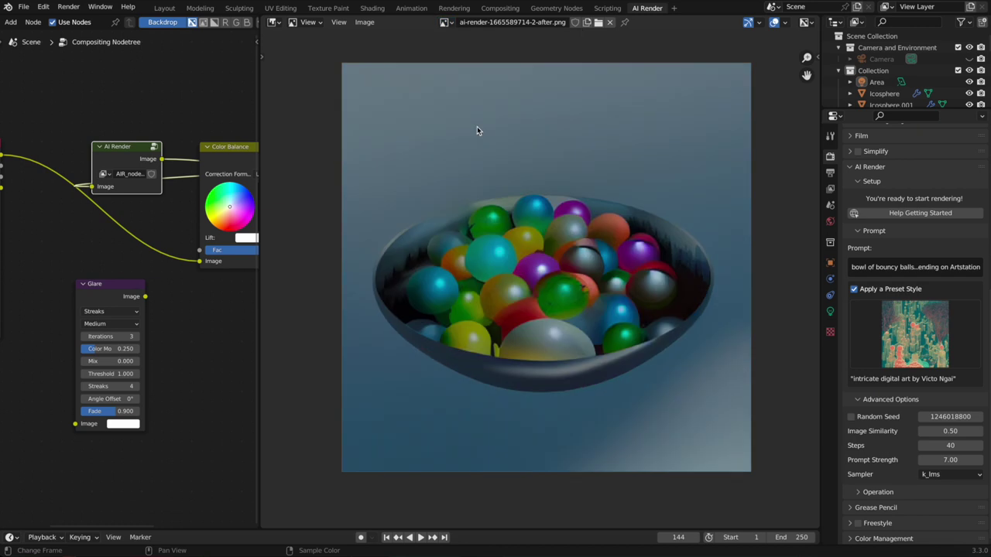
pyautogui.click(445, 23)
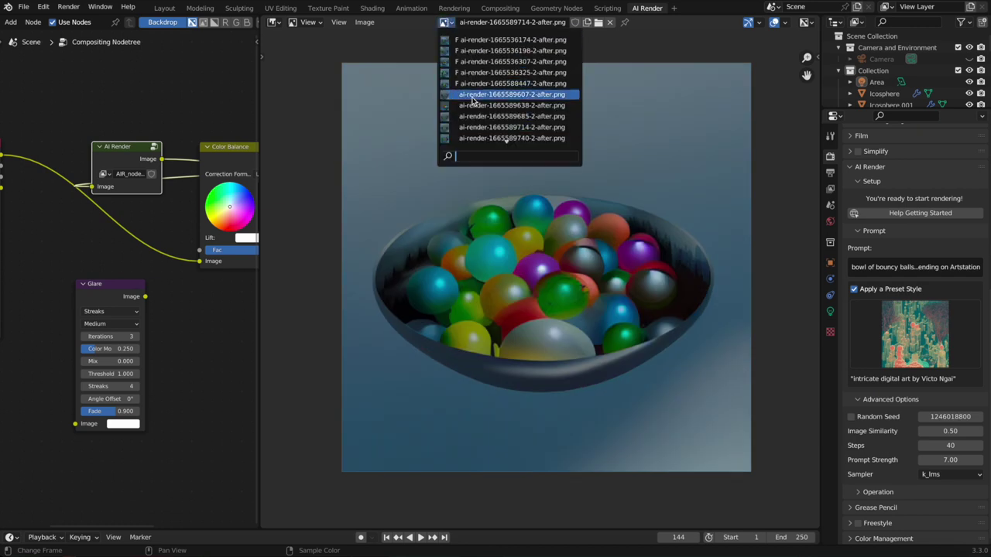
pyautogui.click(474, 138)
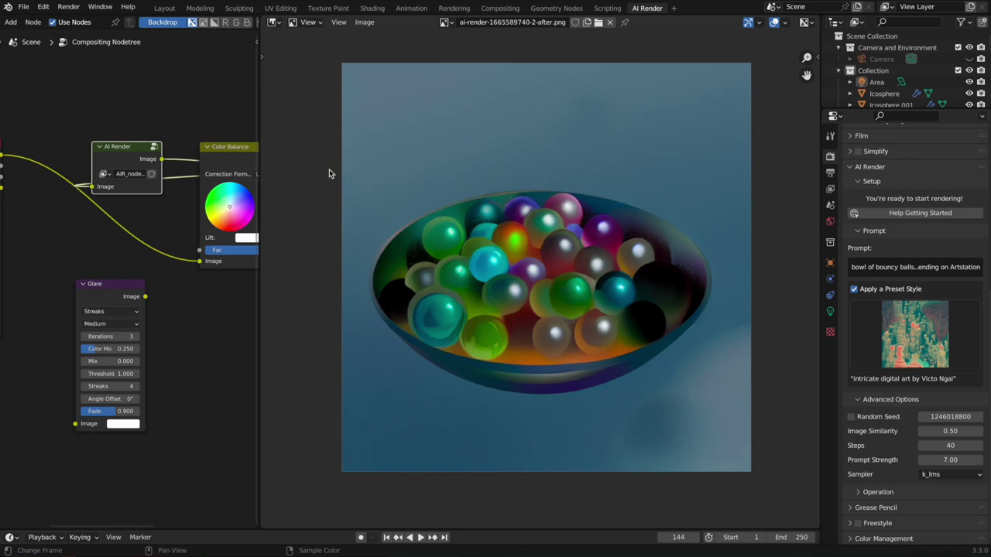
# Step: Tick Random Seed and set AI Render Steps to 50
pyautogui.click(881, 417)
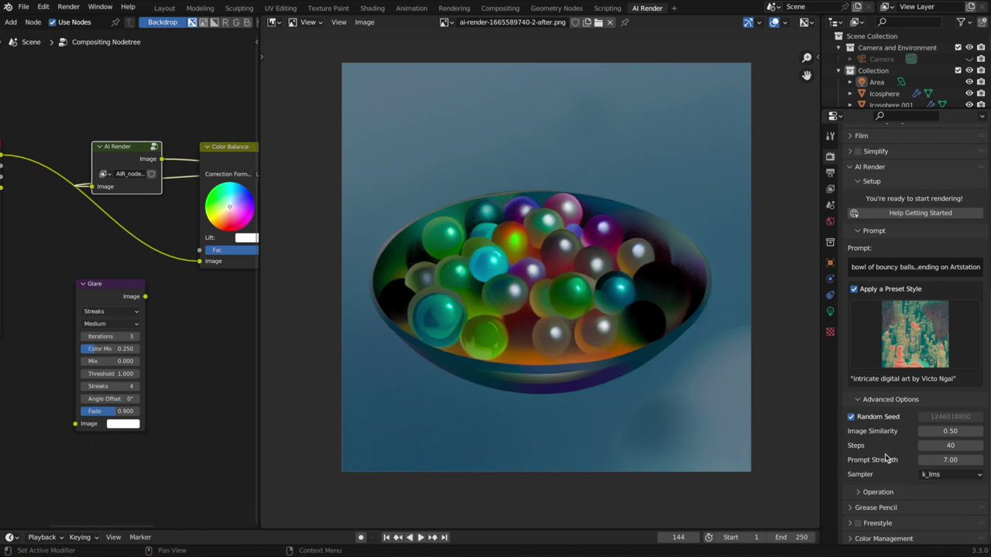
pyautogui.scroll(-1, 887, 454)
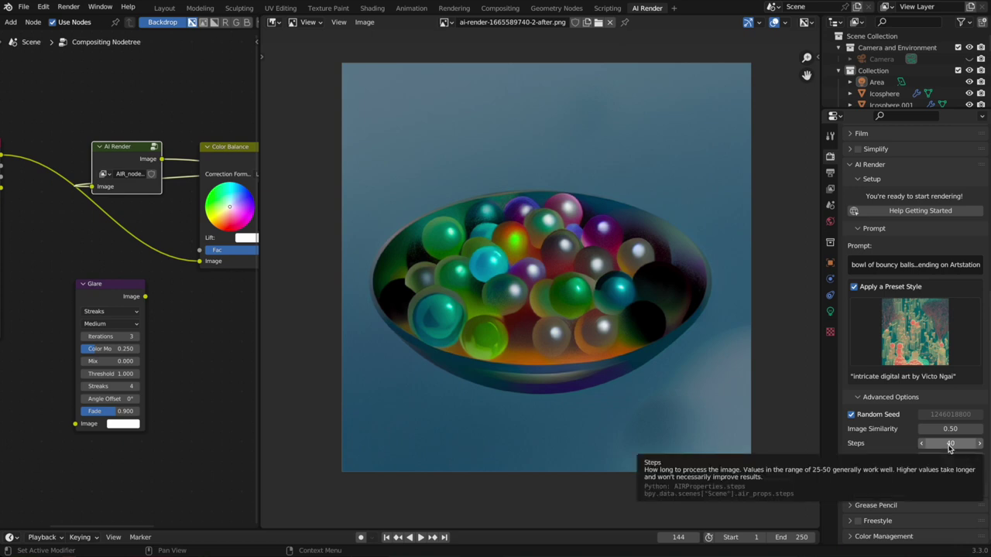
pyautogui.moveTo(950, 443); pyautogui.dragTo(883, 450)
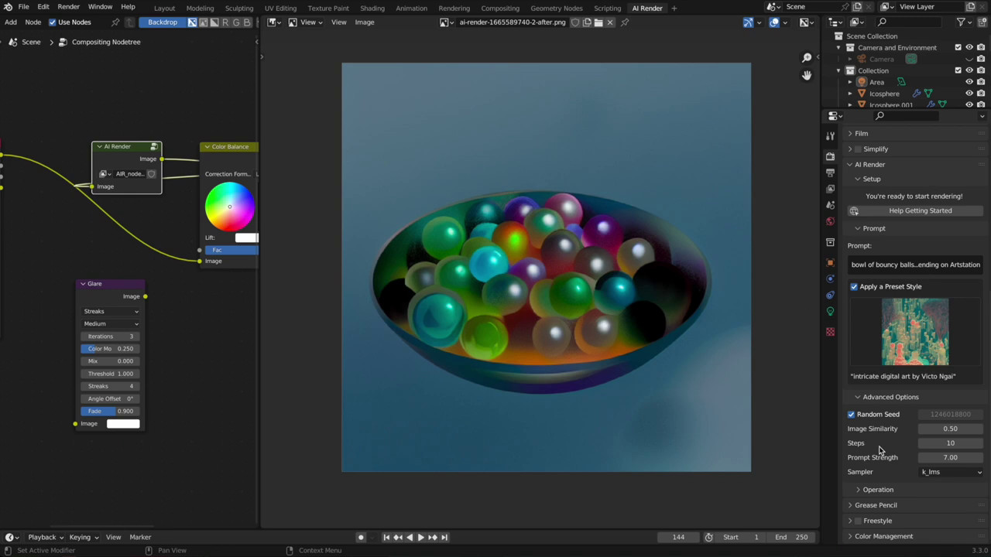
pyautogui.click(950, 447)
pyautogui.write('50')
pyautogui.press('Return')
# Step: Open the sunset AI Render test scene from recent files without saving the current one
pyautogui.click(24, 7)
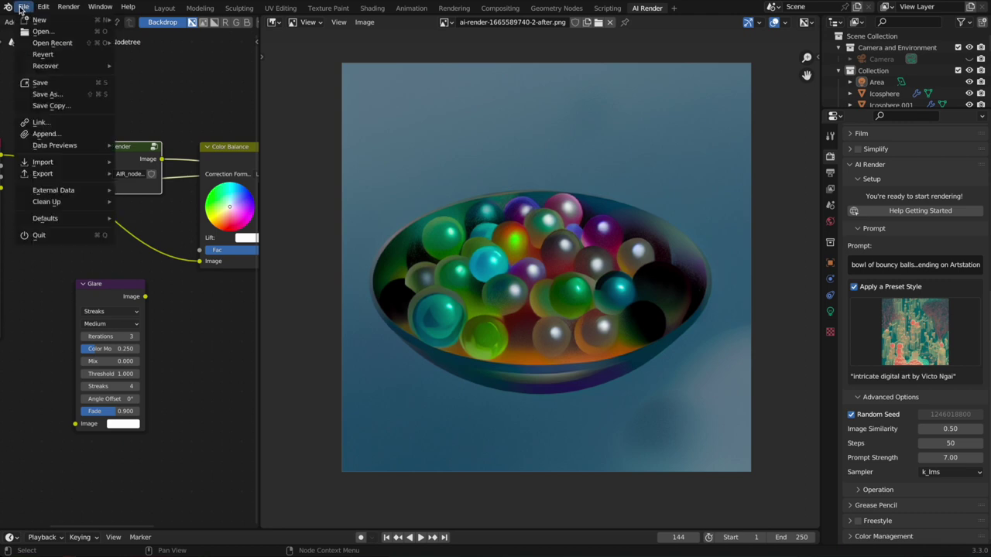
pyautogui.moveTo(71, 44)
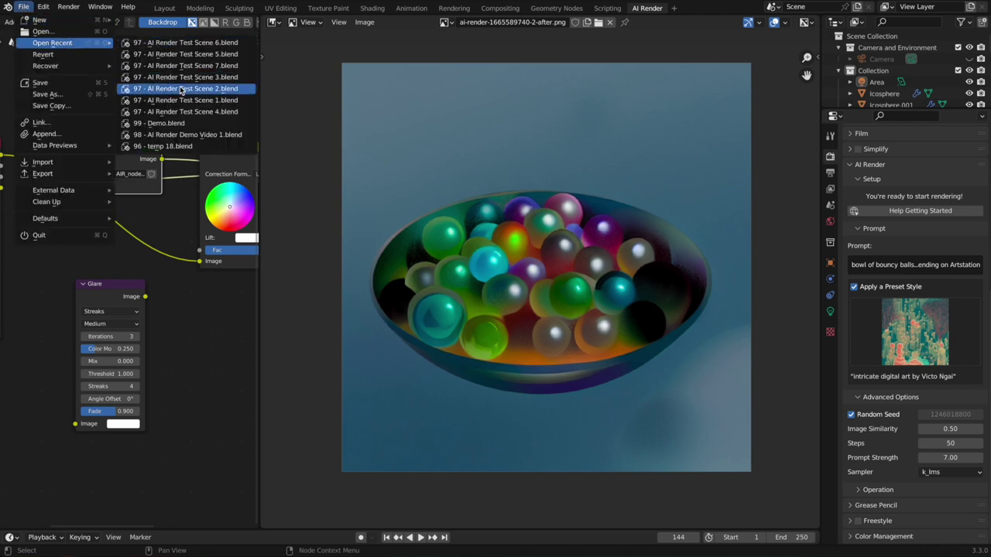
pyautogui.click(183, 100)
pyautogui.click(462, 299)
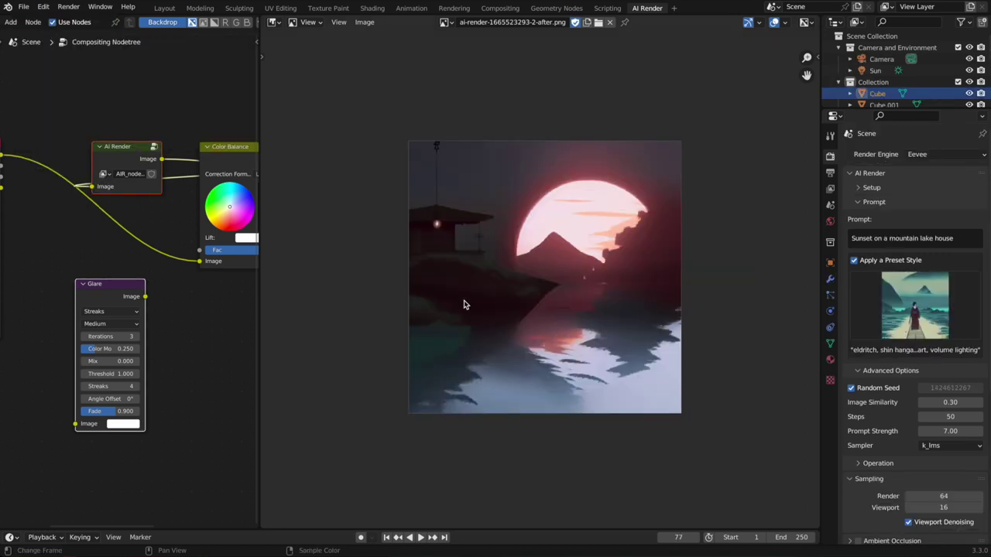
# Step: In Layout, turn off X-ray and reframe the camera view of the mountain lake house
pyautogui.click(164, 8)
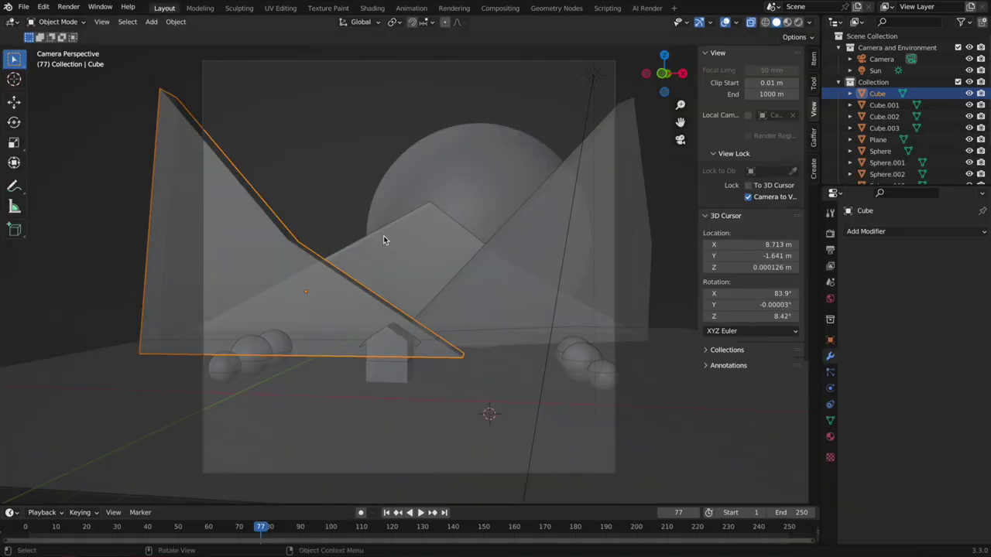
pyautogui.click(750, 21)
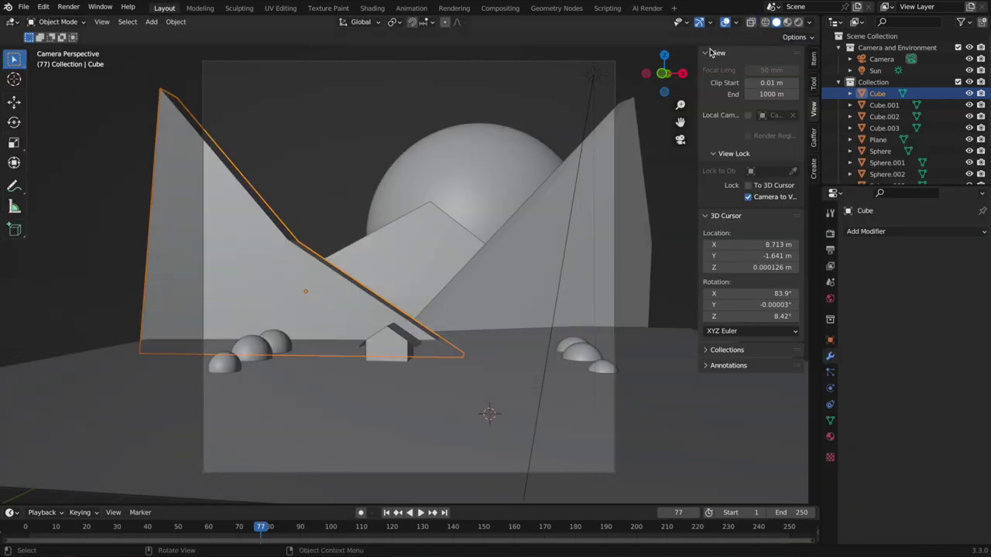
pyautogui.scroll(2, 316, 204)
pyautogui.scroll(2, 325, 212)
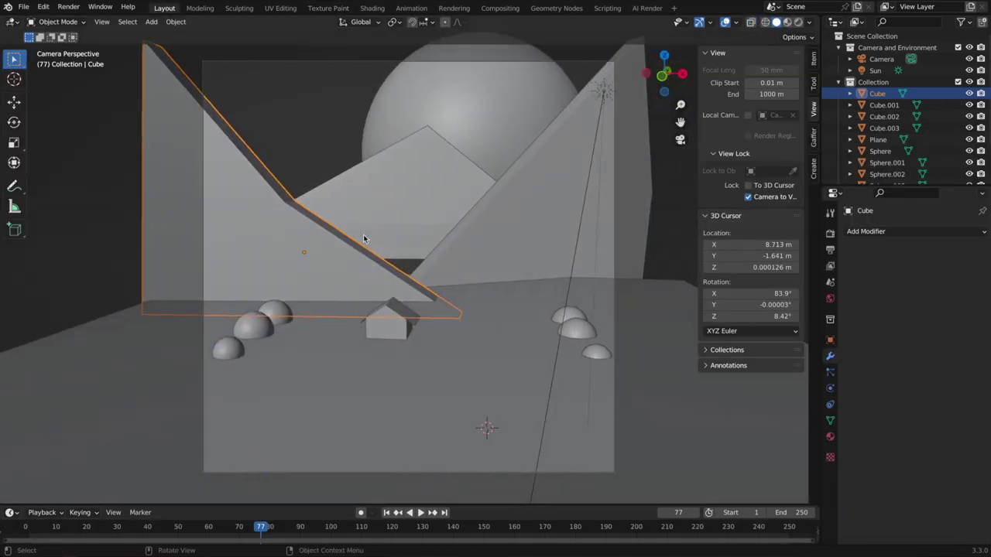
pyautogui.scroll(-2, 385, 232)
pyautogui.scroll(-3, 442, 266)
pyautogui.moveTo(442, 271); pyautogui.dragTo(504, 268, button='middle')
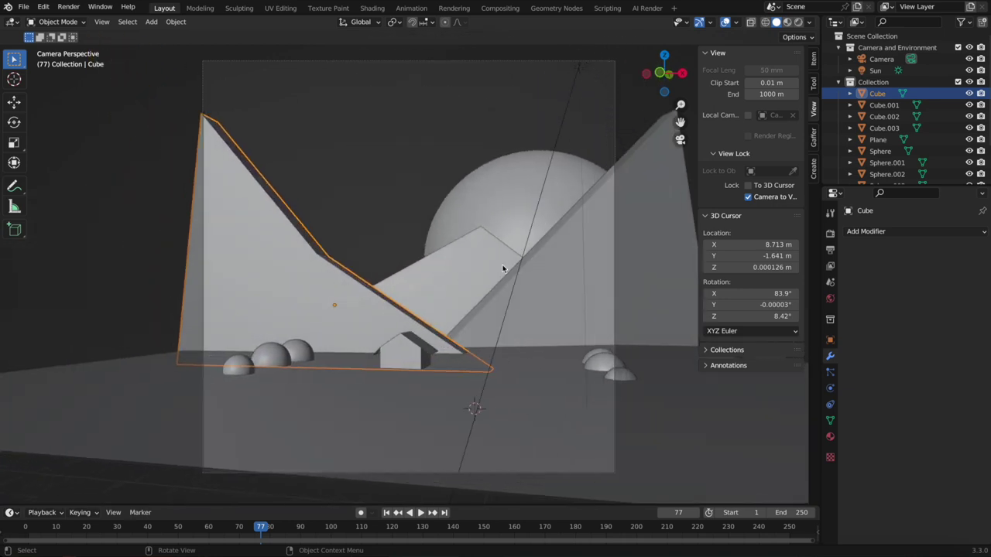
pyautogui.click(681, 141)
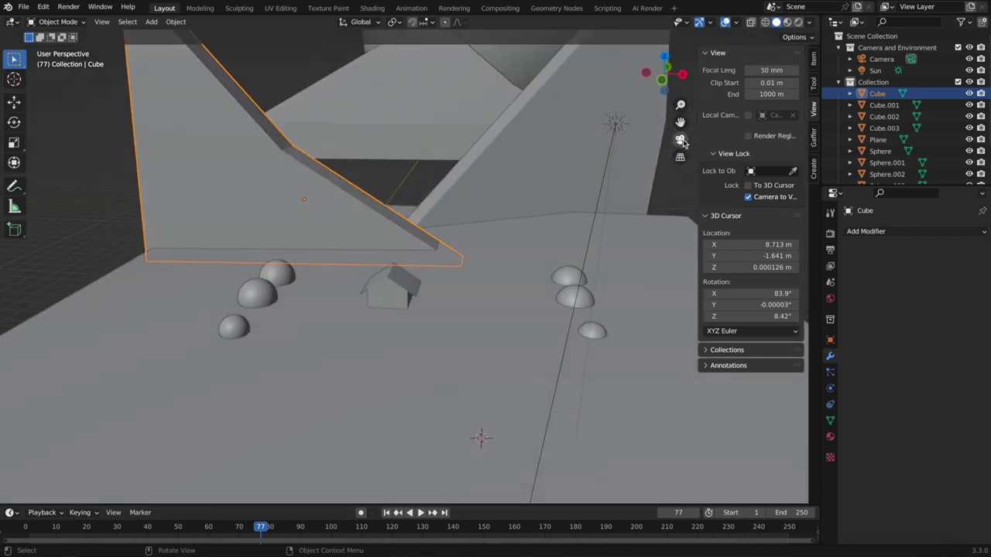
pyautogui.click(680, 141)
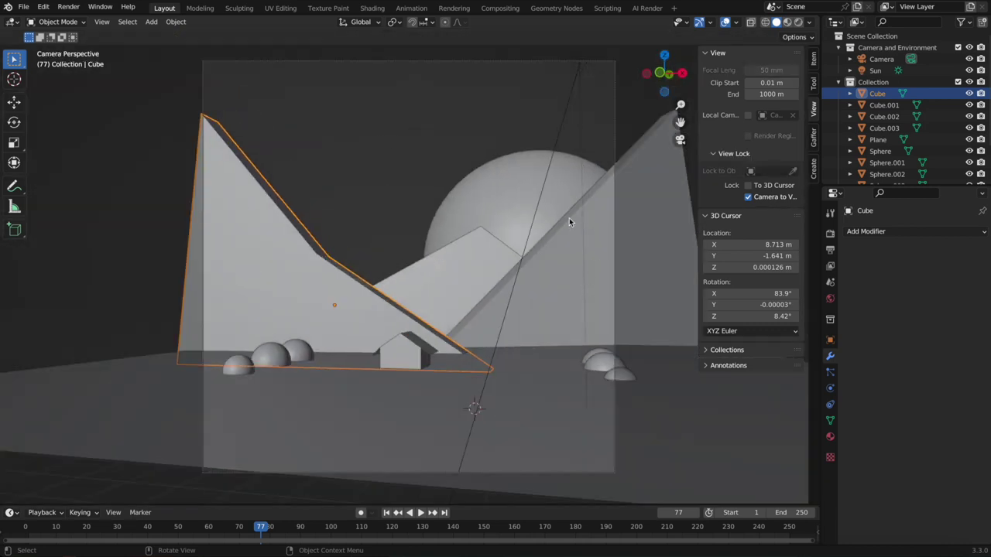
pyautogui.hotkey('ctrl', 'z')
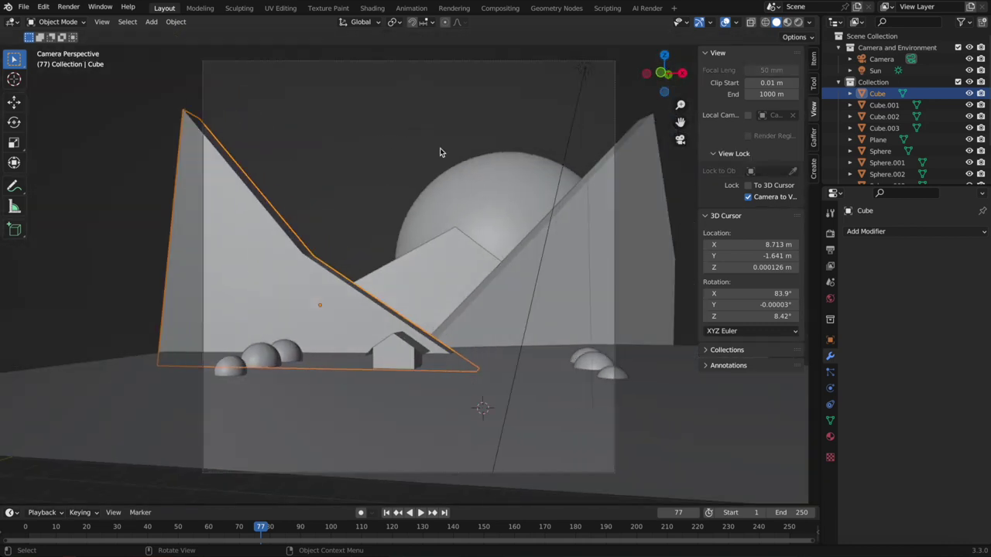
# Step: Render the AI-stylized sunset image, then close the preview and adjust the compositor nodes
pyautogui.click(69, 7)
pyautogui.click(86, 19)
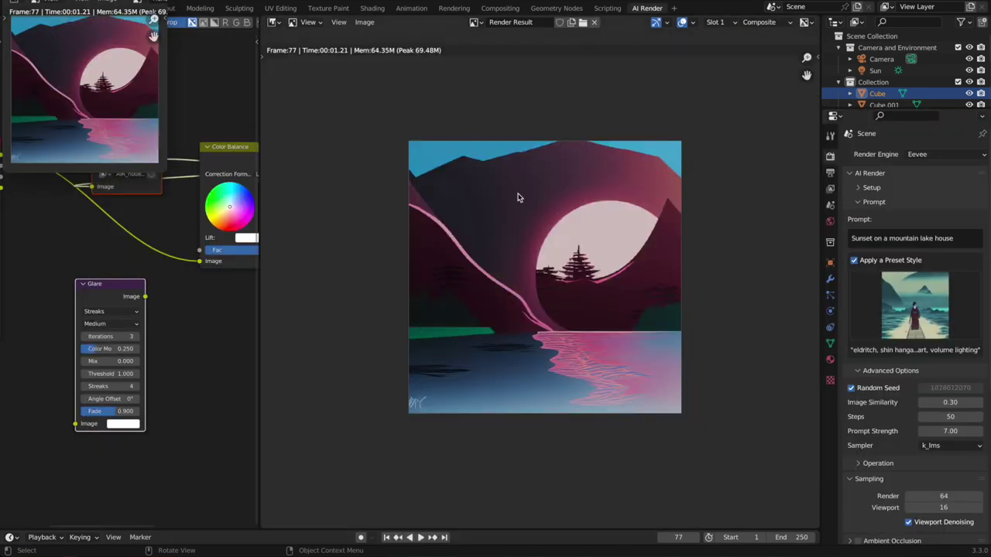
pyautogui.press('Escape')
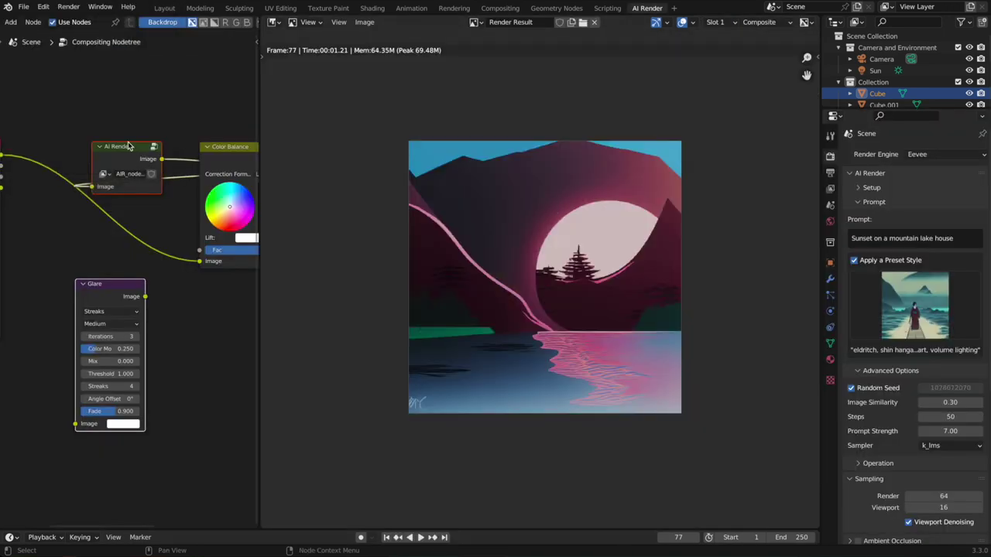
pyautogui.click(129, 146)
pyautogui.press('m')
pyautogui.press('m')
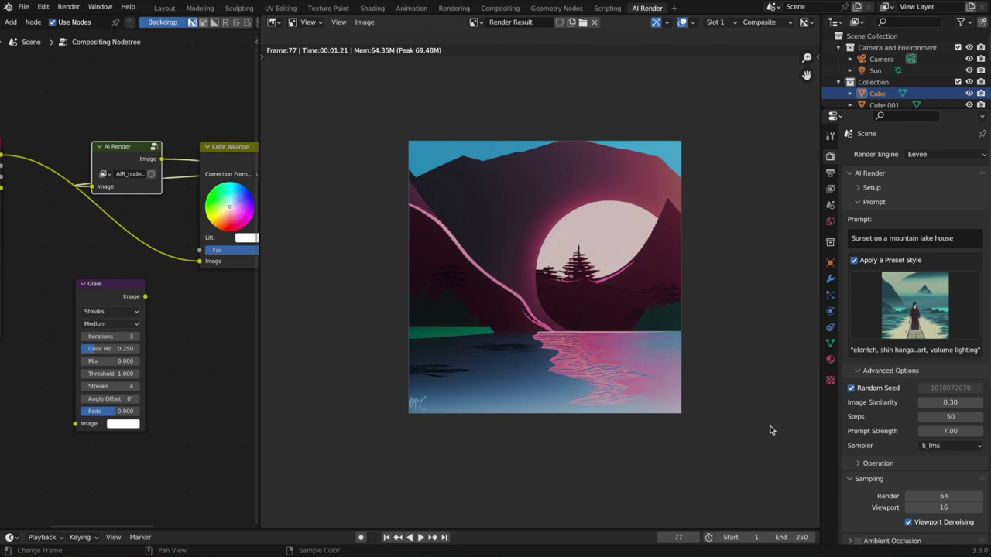
# Step: Set AI Render Steps to 10, re-render the sunset scene, then close the render preview
pyautogui.click(952, 417)
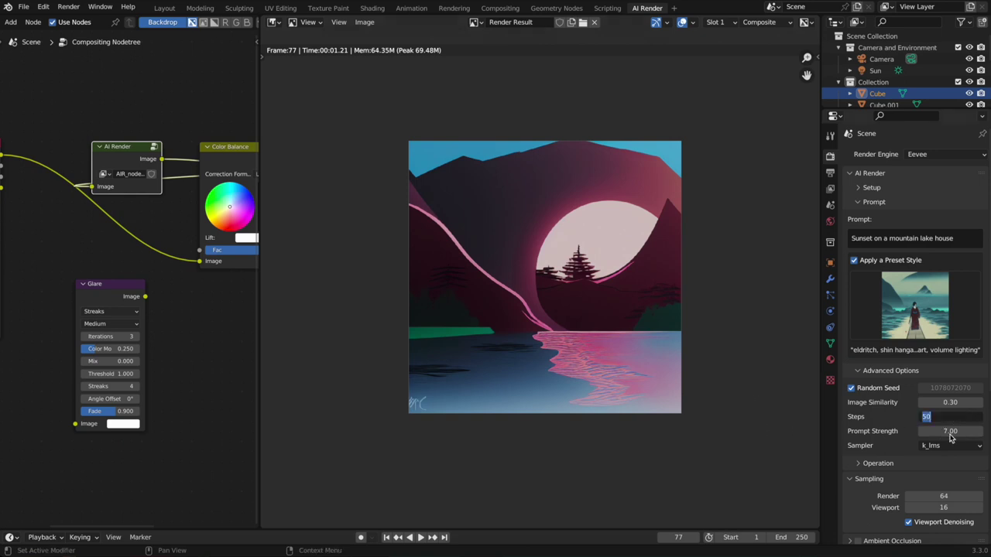
pyautogui.write('10')
pyautogui.press('Return')
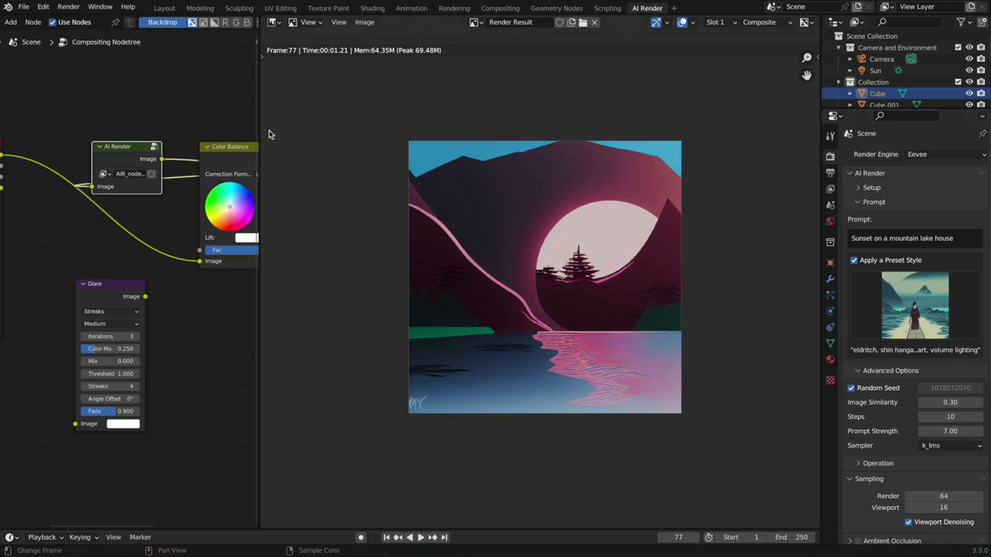
pyautogui.click(68, 6)
pyautogui.click(77, 21)
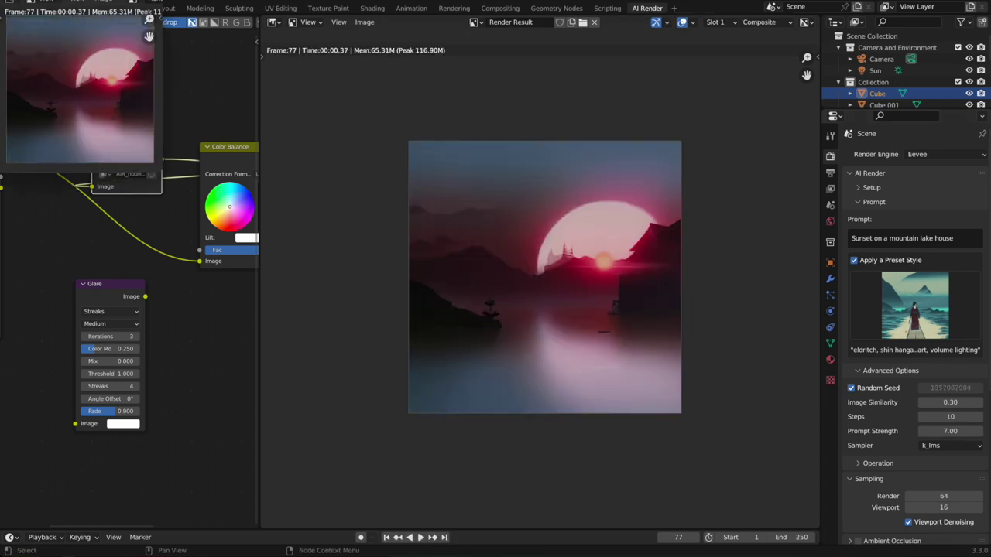
pyautogui.press('Escape')
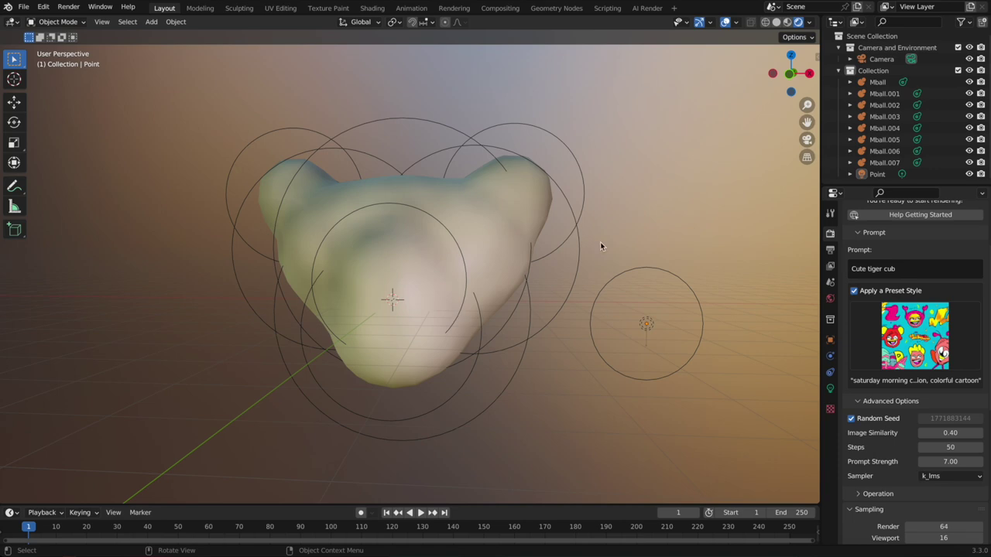
# Step: View the metaball scene through the camera and change the AI Render prompt to 'Forest'
pyautogui.moveTo(600, 246); pyautogui.dragTo(598, 248, button='middle')
pyautogui.click(806, 140)
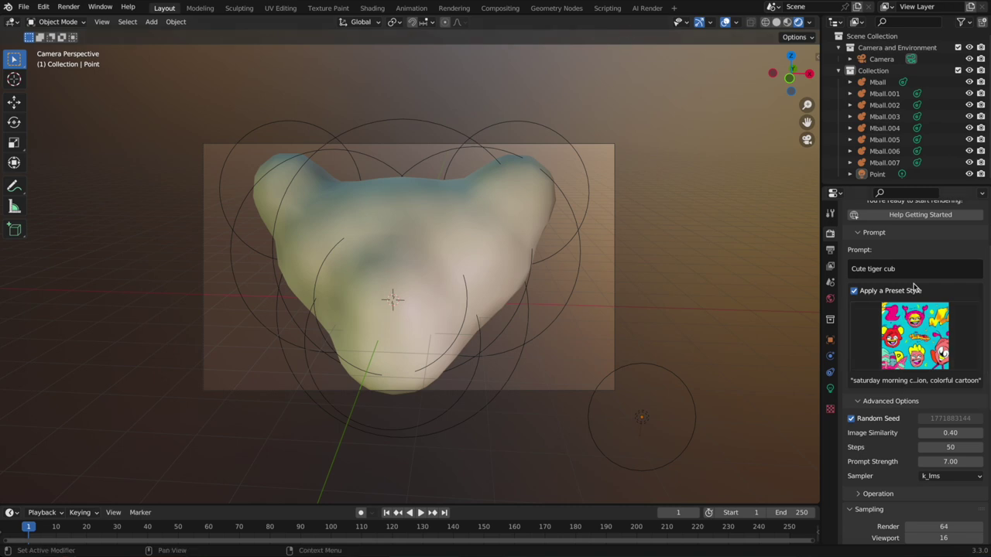
pyautogui.click(647, 7)
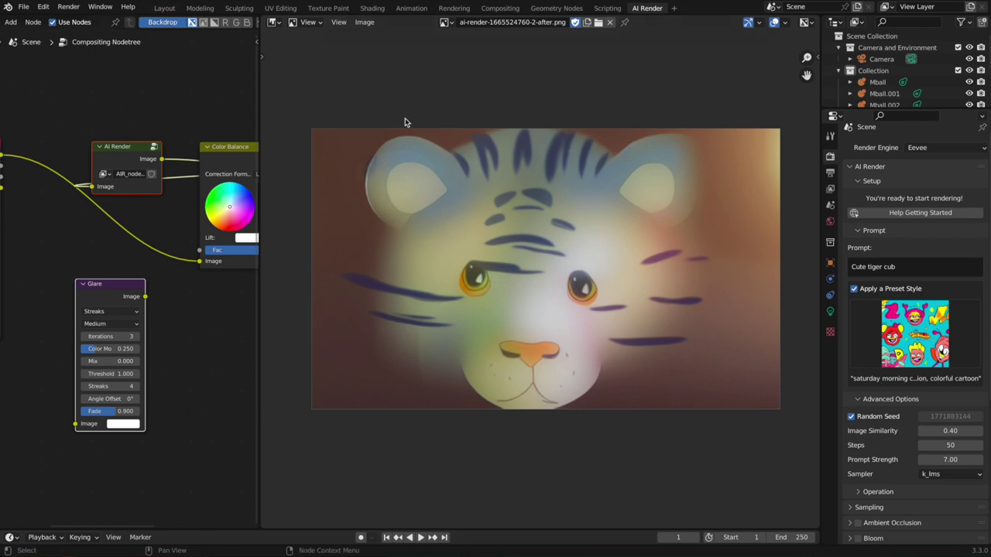
pyautogui.click(904, 267)
pyautogui.write('Forest')
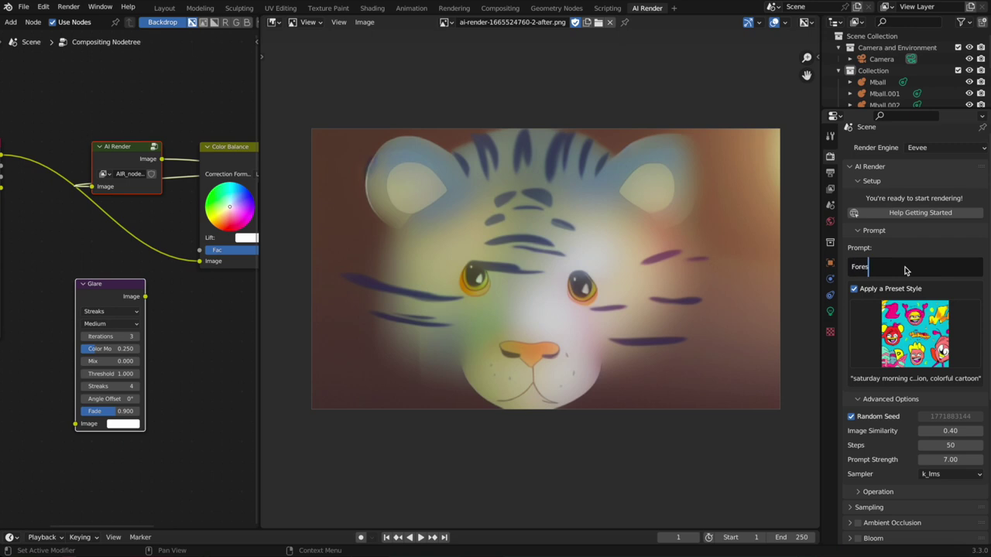
pyautogui.click(162, 10)
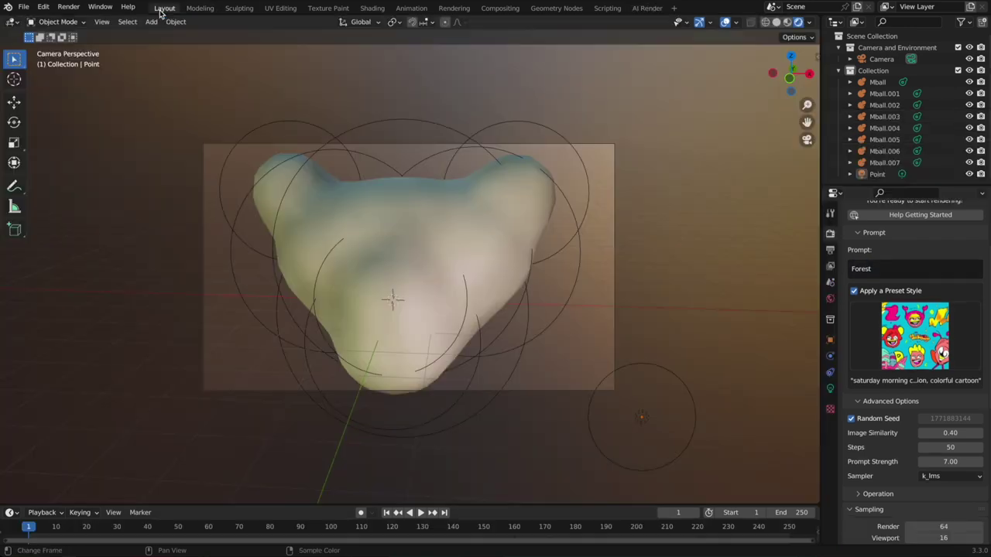
# Step: Choose the Wadim Kashin preset style and set Prompt Strength to 24
pyautogui.click(640, 11)
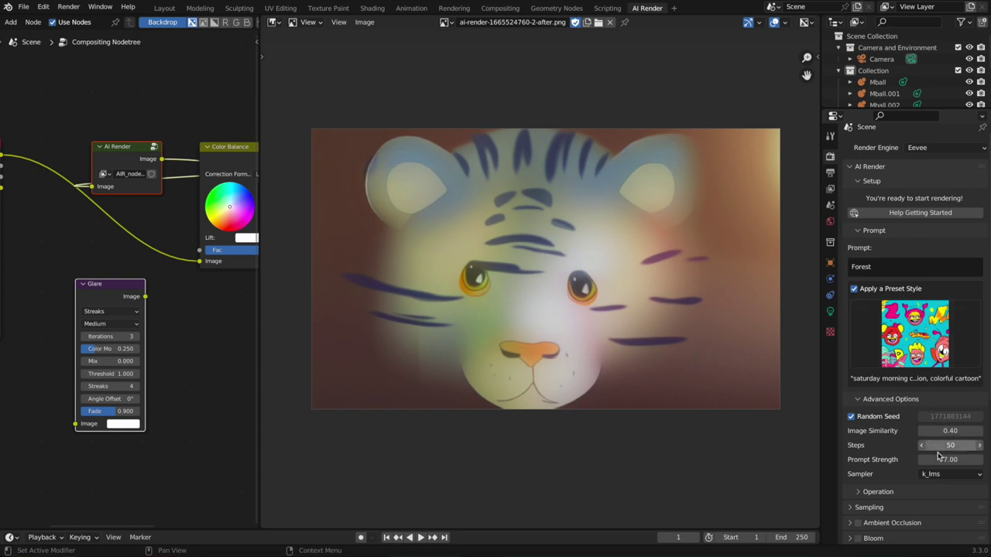
pyautogui.click(930, 362)
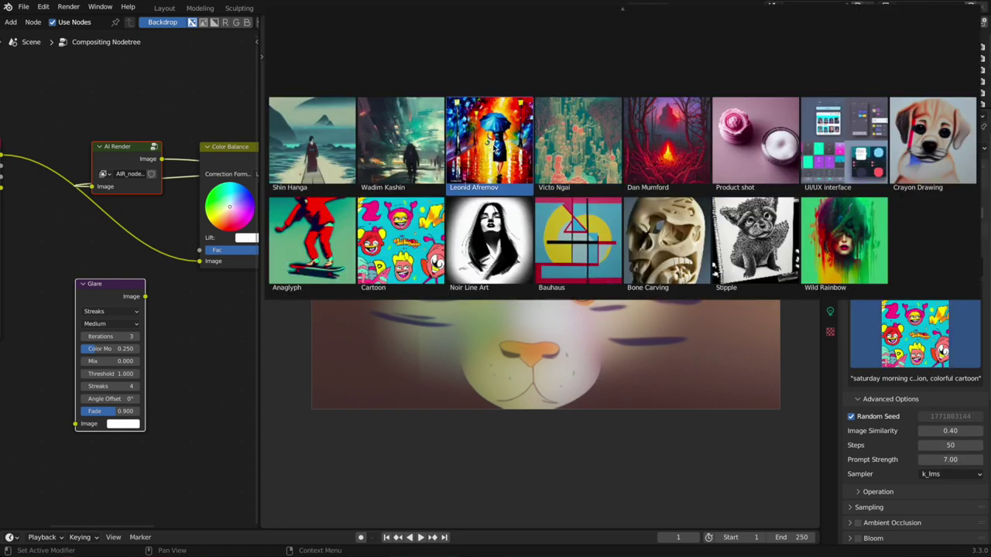
pyautogui.click(434, 149)
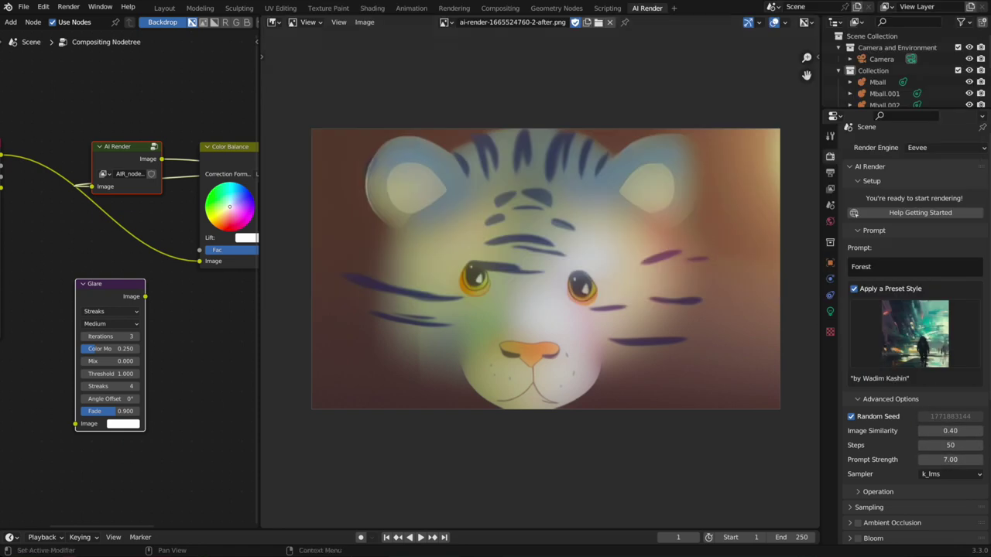
pyautogui.click(955, 463)
pyautogui.write('1')
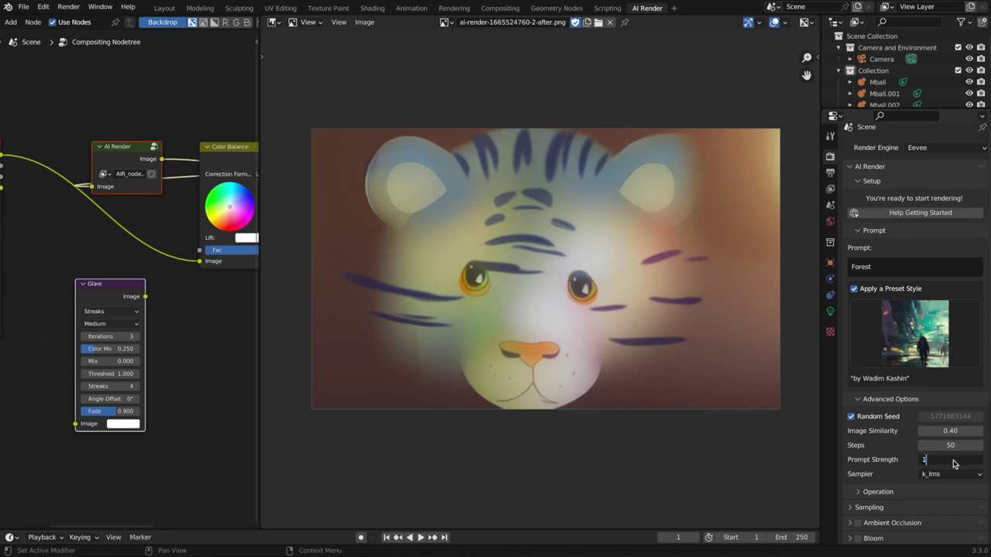
pyautogui.write('24')
pyautogui.press('Return')
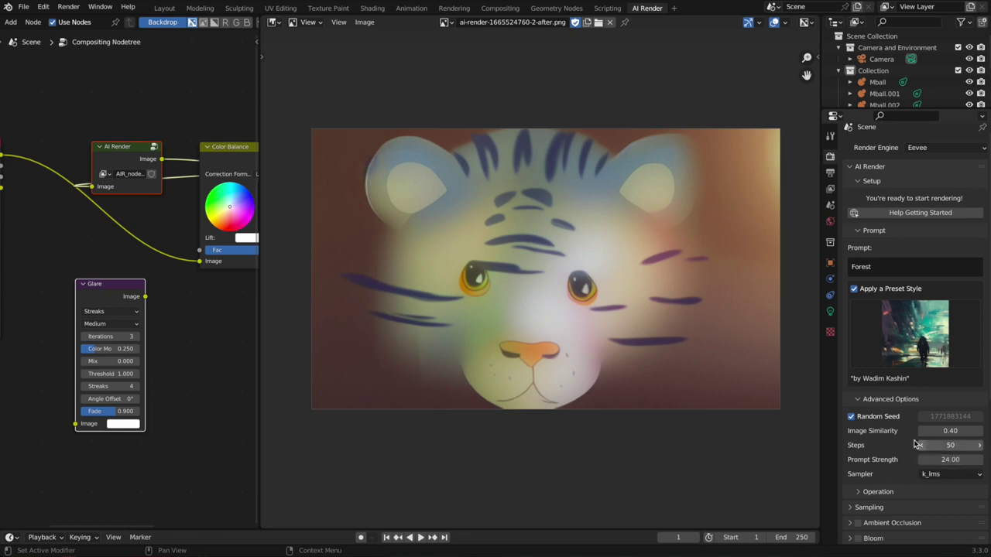
# Step: Render the Forest image, then close the floating render window
pyautogui.click(72, 12)
pyautogui.click(75, 22)
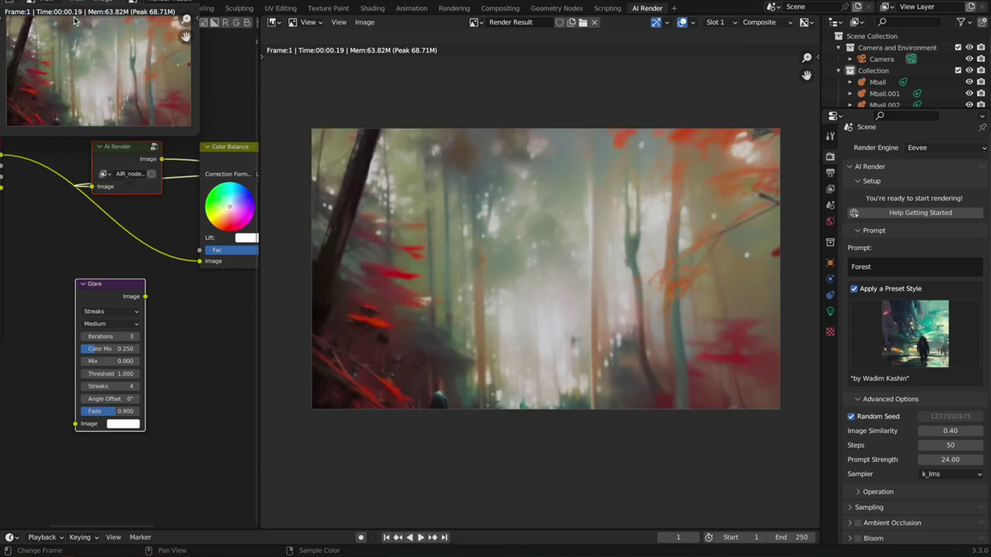
pyautogui.moveTo(74, 20); pyautogui.dragTo(99, 123)
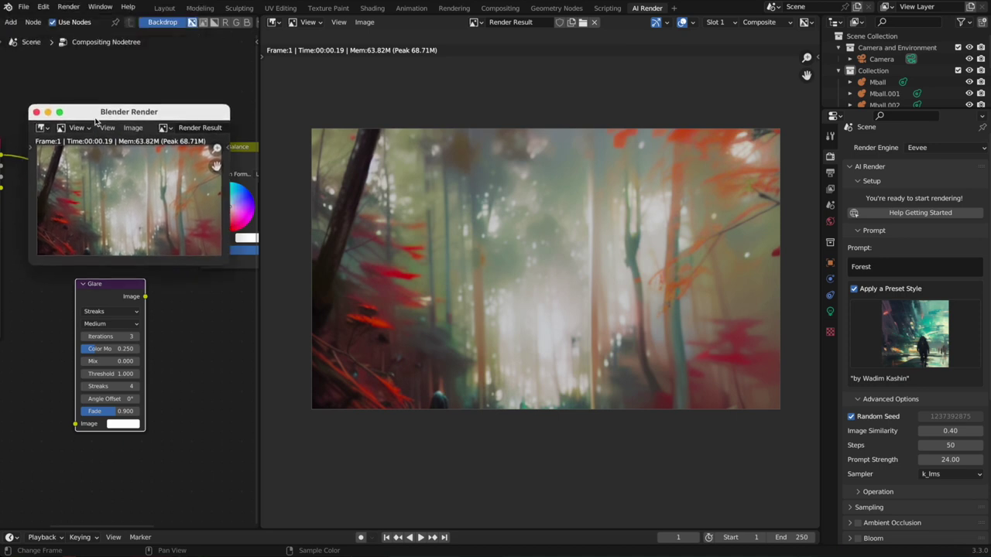
pyautogui.click(36, 113)
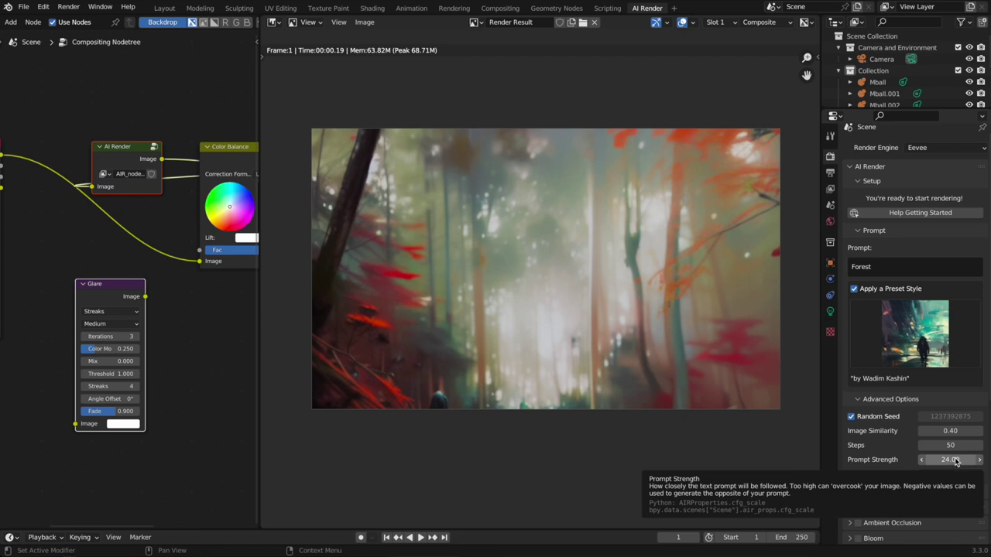
# Step: Set AI Render Prompt Strength to -10
pyautogui.click(174, 8)
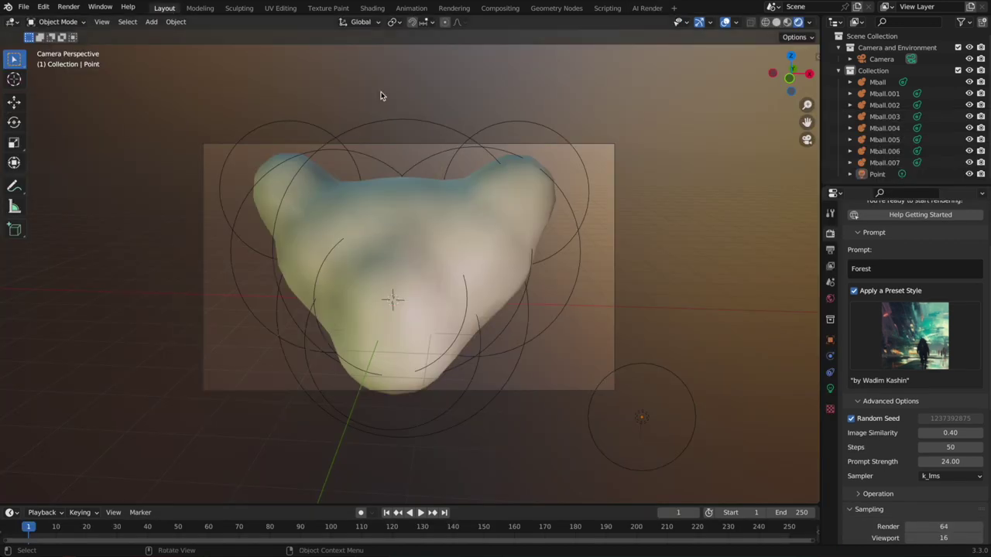
pyautogui.moveTo(951, 462); pyautogui.dragTo(933, 462)
pyautogui.click(959, 463)
pyautogui.write('-10')
pyautogui.press('Return')
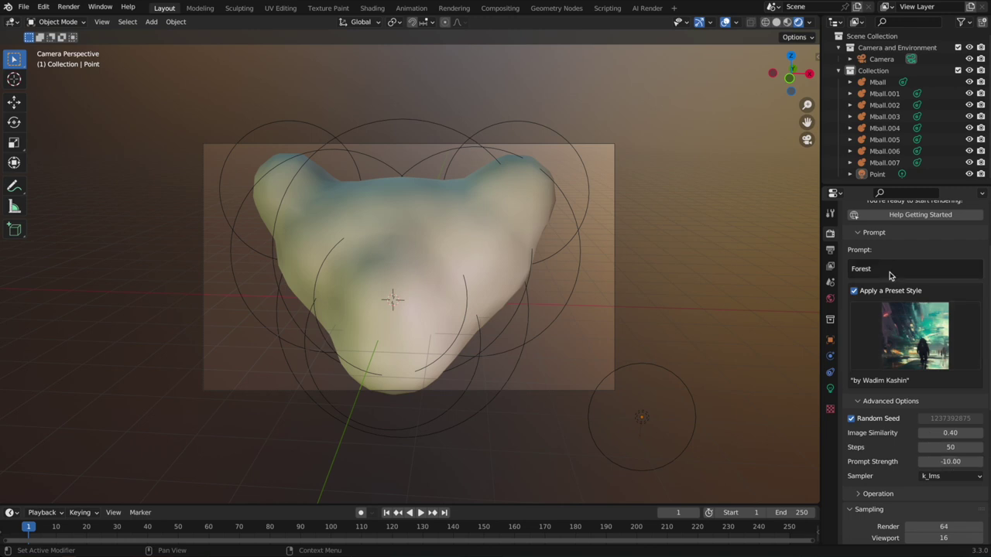
# Step: Change the prompt back to 'Cute tiger cub' and render the scene
pyautogui.click(888, 269)
pyautogui.write('Cute tiger cub')
pyautogui.press('Return')
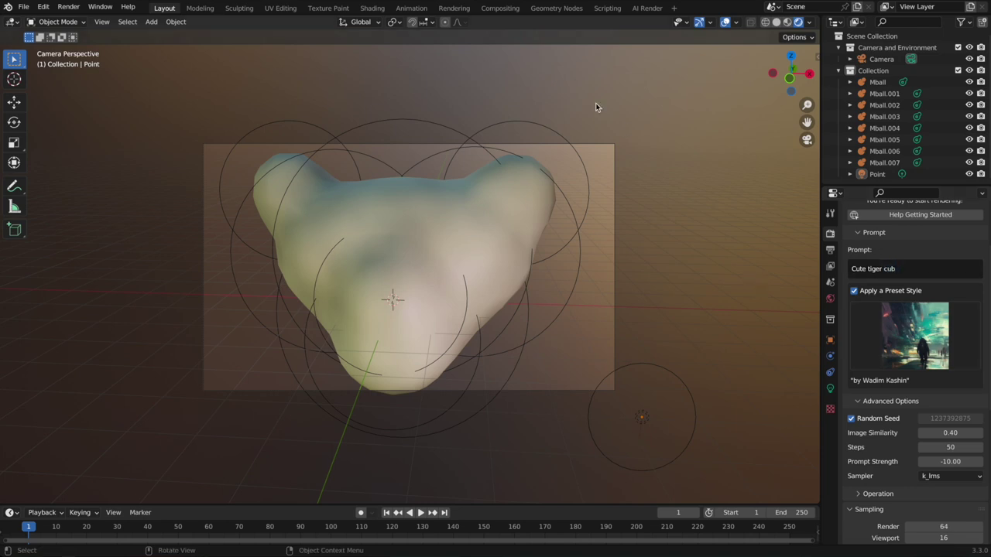
pyautogui.click(73, 9)
pyautogui.click(76, 19)
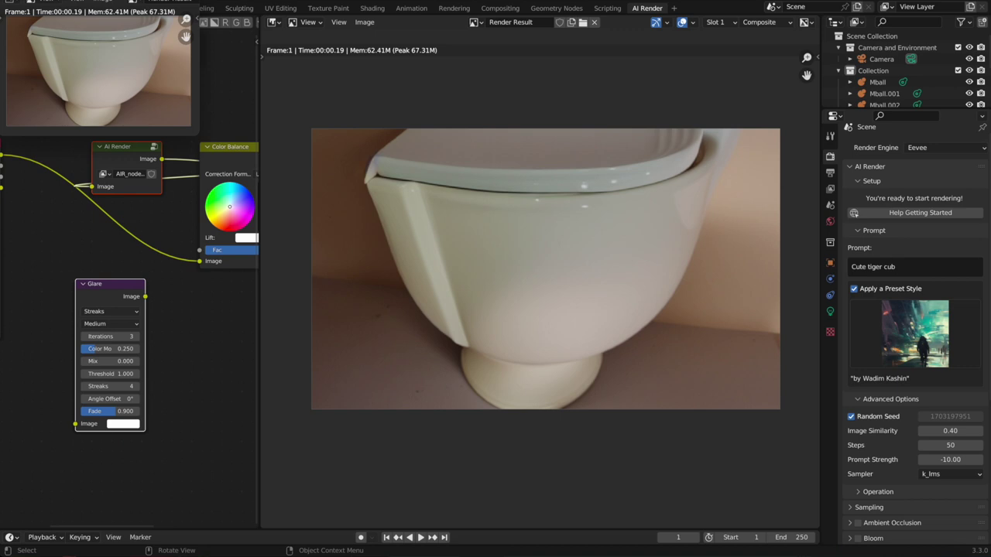
# Step: Close the render preview and check the Sampler list, keeping k_lms
pyautogui.click(422, 448)
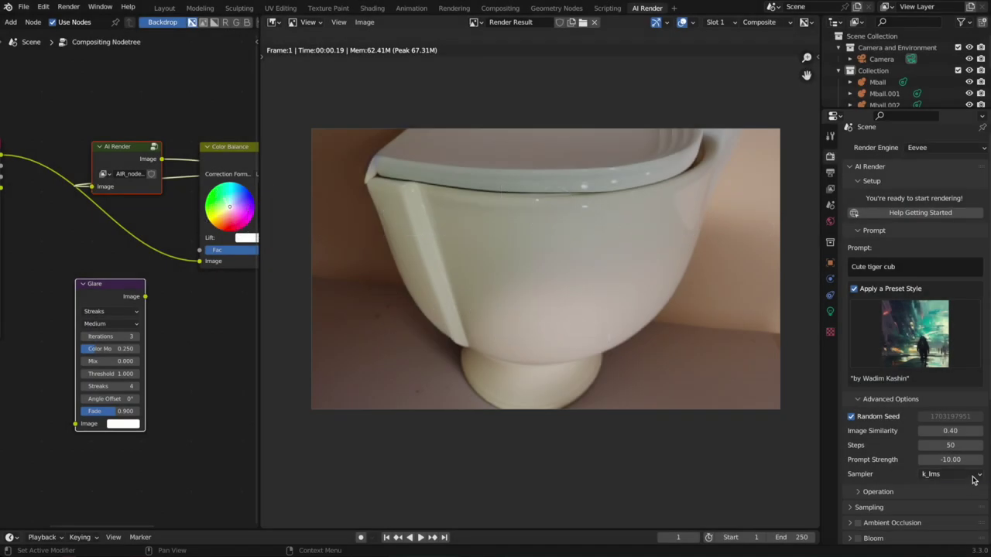
pyautogui.click(973, 475)
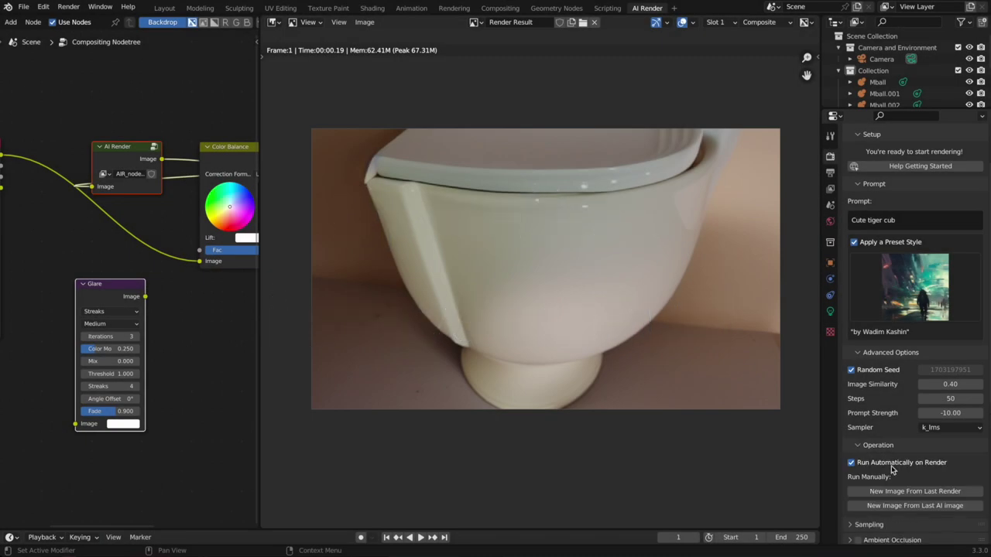
# Step: Disable Run Automatically on Render and generate a new image from the last render
pyautogui.scroll(-3, 890, 476)
pyautogui.scroll(-2, 880, 482)
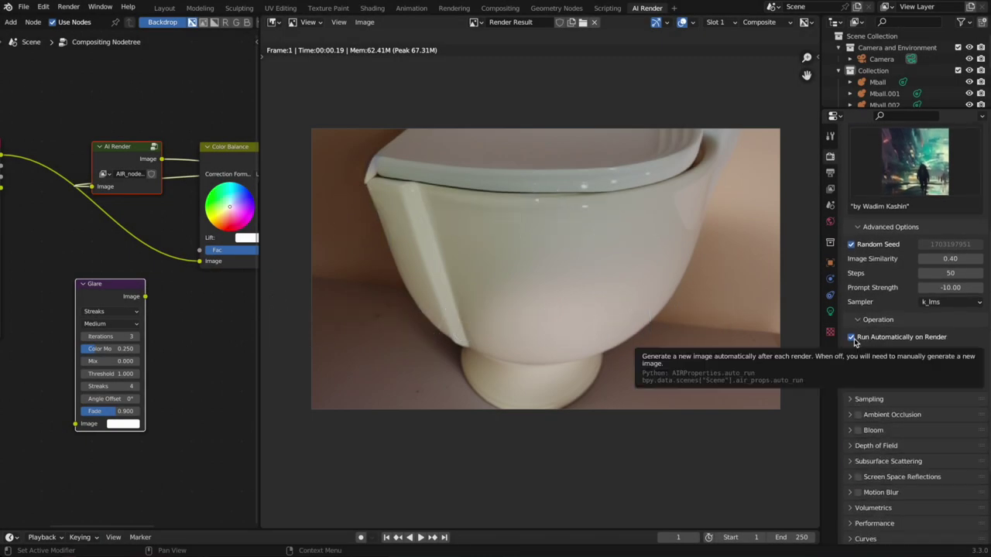
pyautogui.click(885, 338)
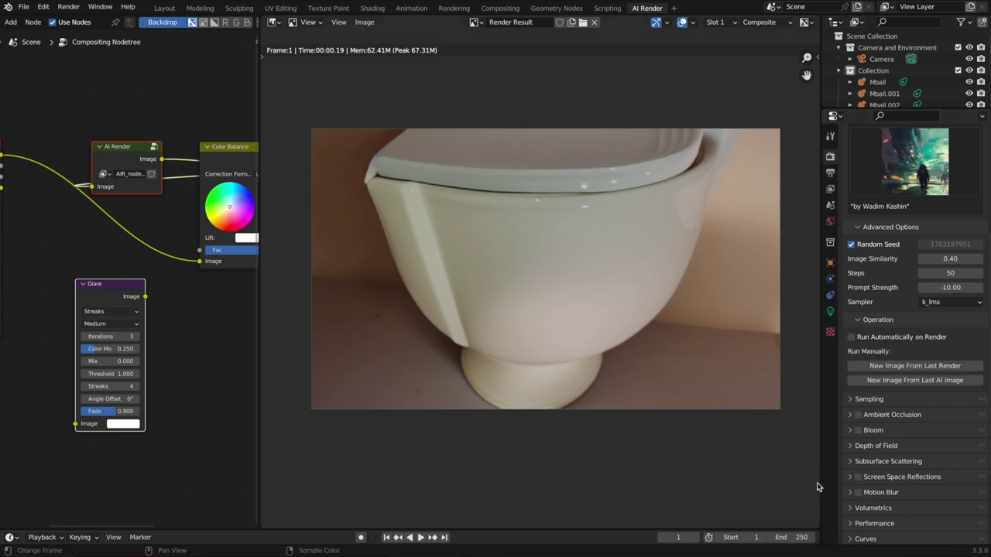
pyautogui.click(933, 368)
pyautogui.scroll(4, 912, 307)
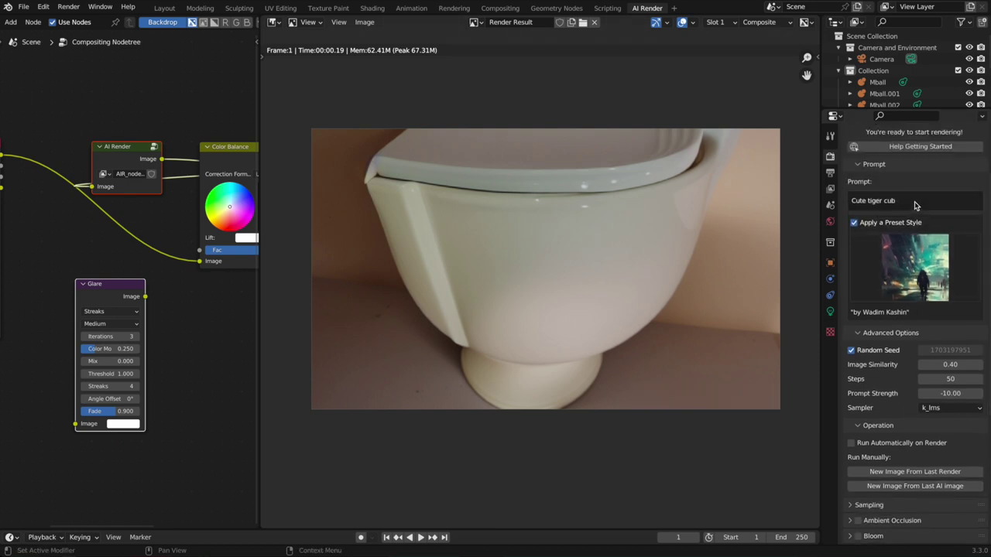
# Step: Glance at the preset style gallery and set Prompt Strength back to 7.00
pyautogui.click(915, 272)
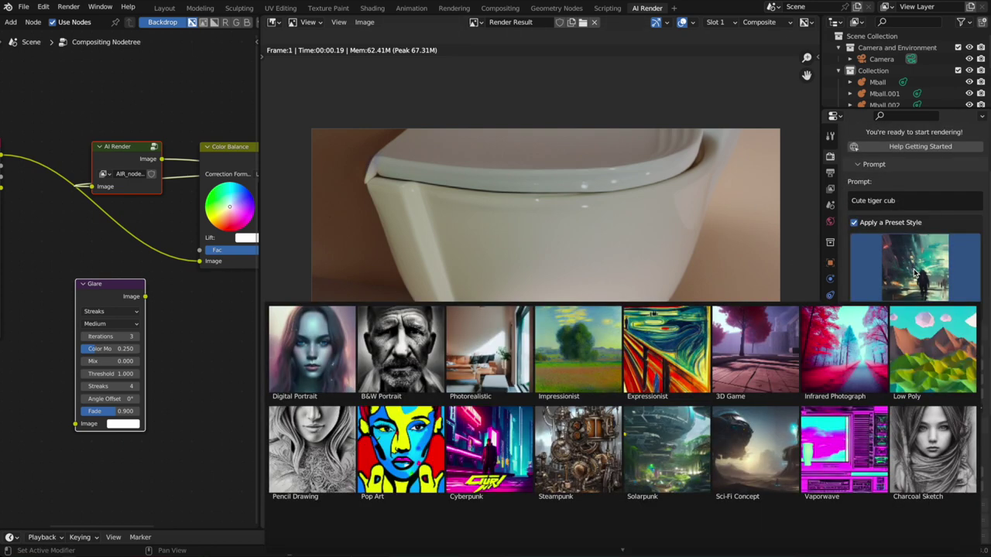
pyautogui.moveTo(951, 394)
pyautogui.mouseDown()
pyautogui.moveTo(937, 398)
pyautogui.moveTo(950, 394)
pyautogui.mouseUp()
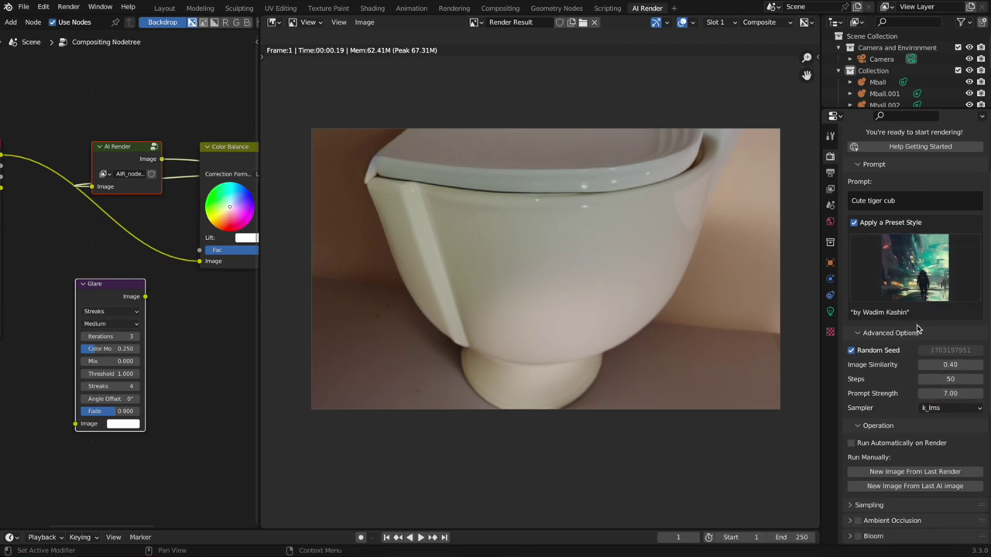
pyautogui.scroll(-4, 960, 344)
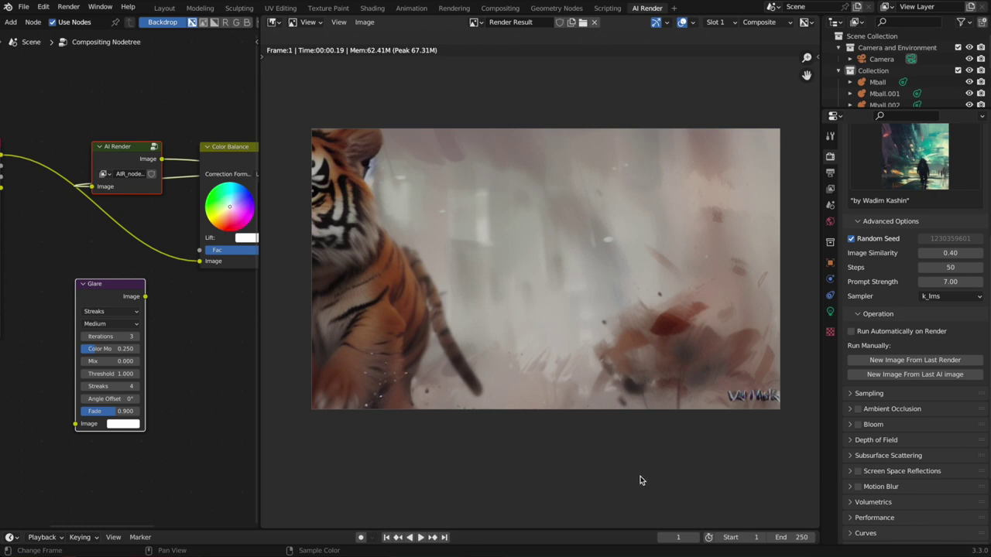
# Step: Generate a new Stable Diffusion image from the last AI tiger image
pyautogui.click(920, 375)
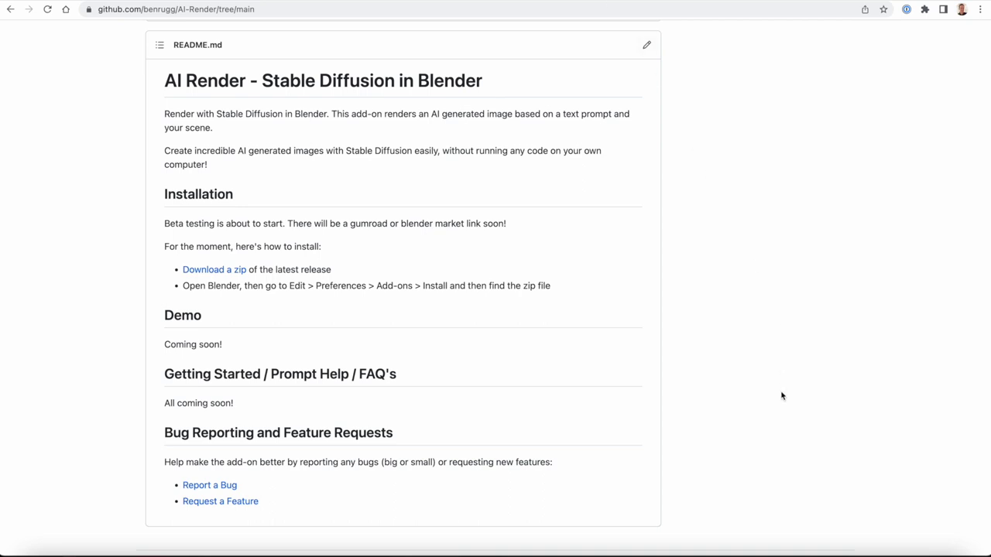
pyautogui.scroll(-2, 398, 480)
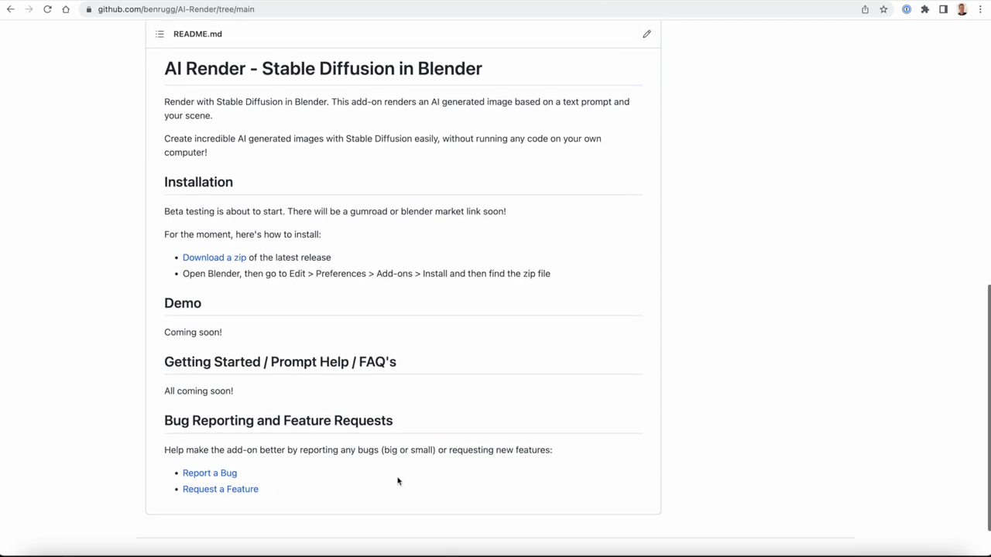